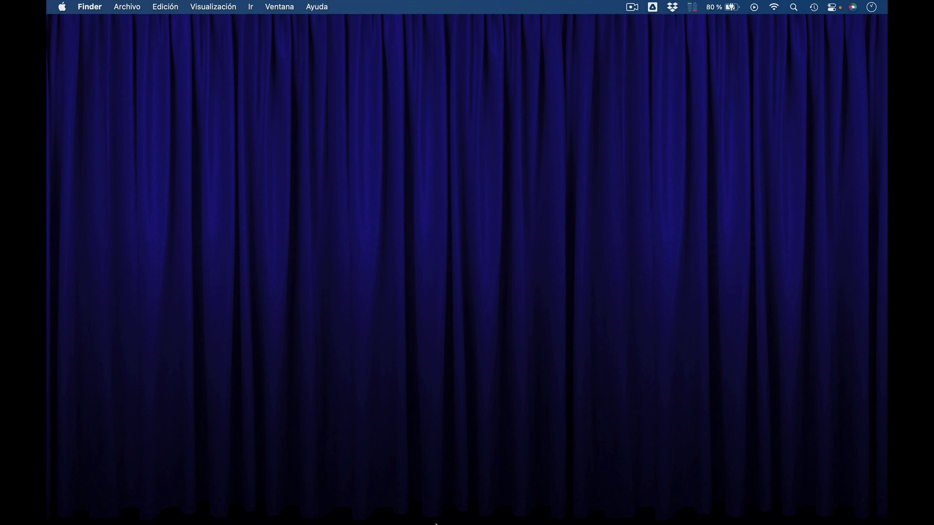
- Open the Usuarios y grupos settings in Preferencias del Sistema and unlock them for changes
mouse_move(436, 524)
left_click(476, 498)
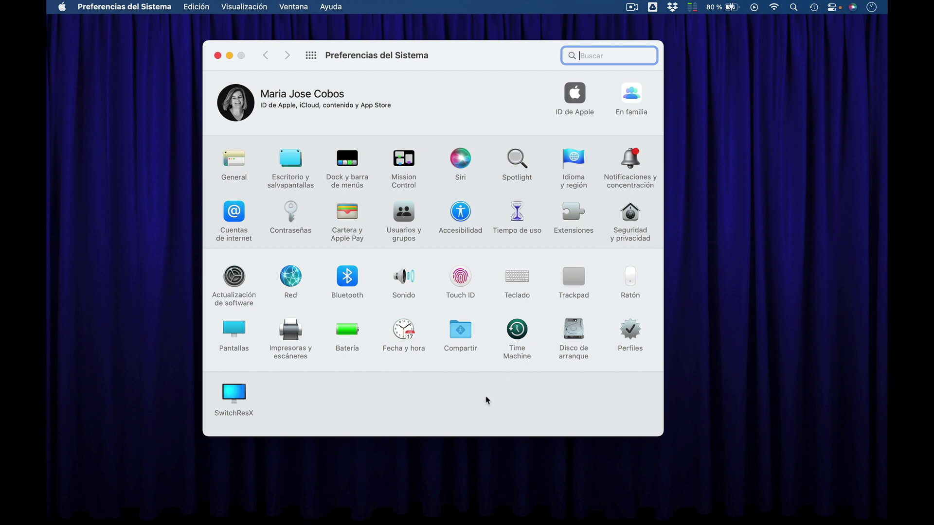
left_click(403, 212)
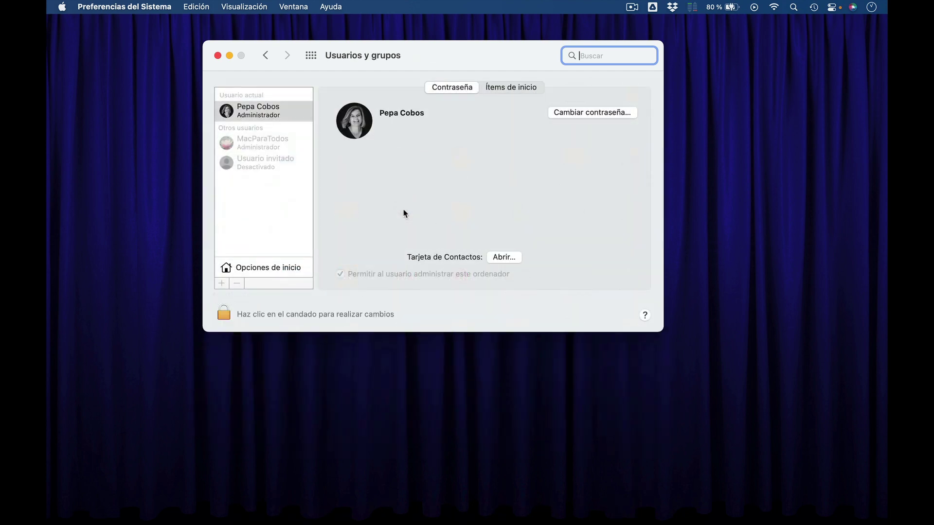
left_click(224, 314)
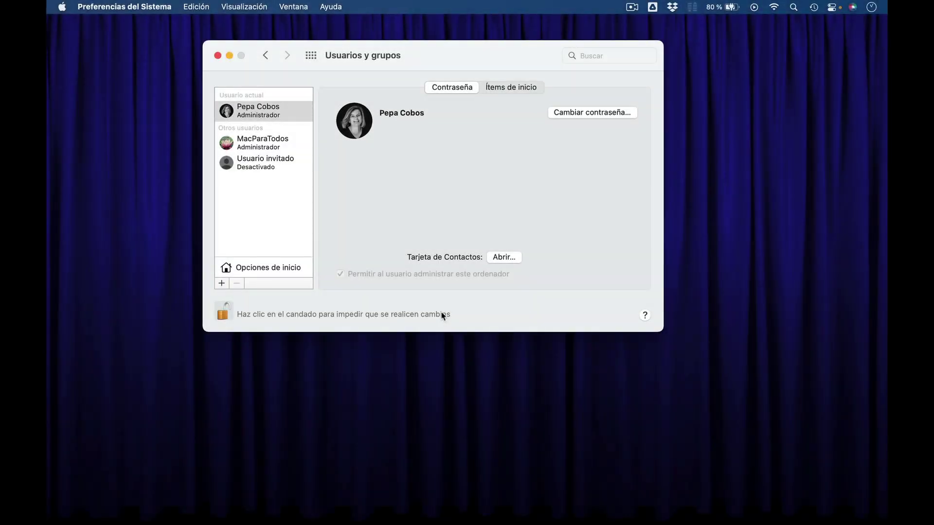
left_click(221, 283)
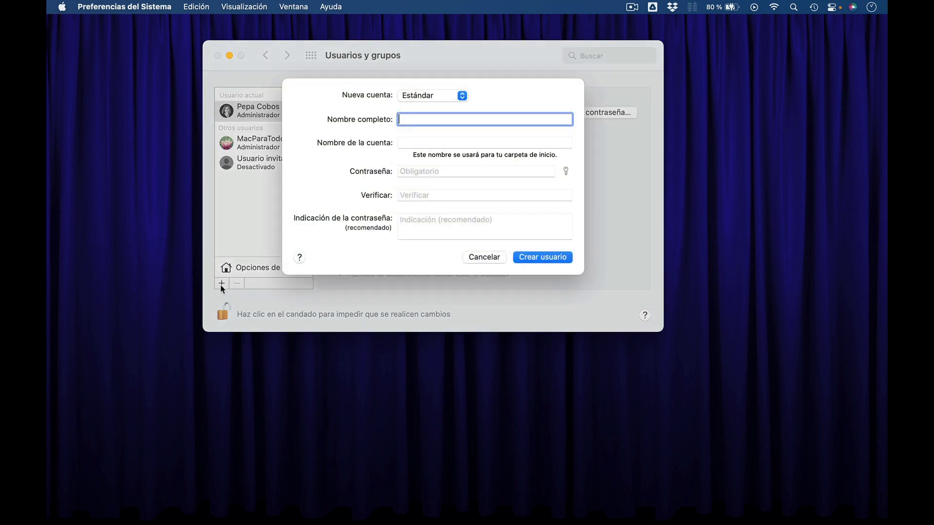
left_click(428, 106)
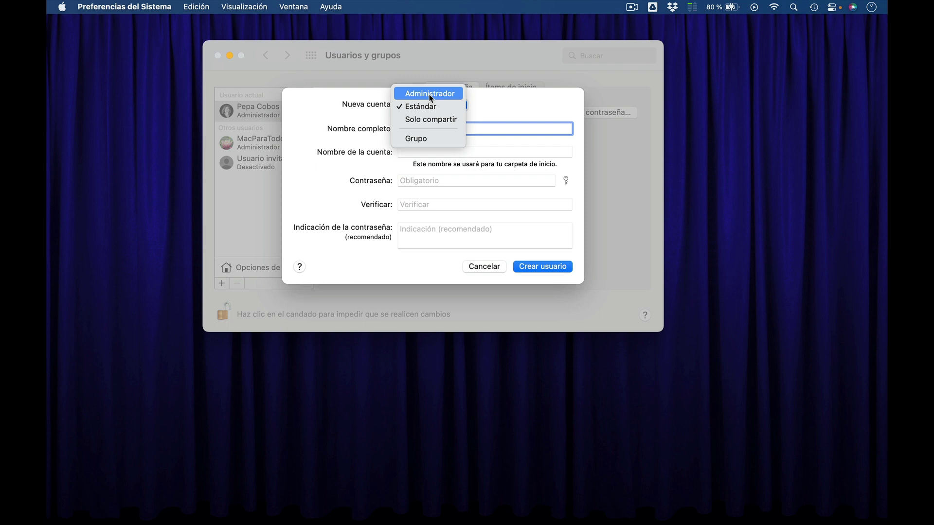
left_click(341, 127)
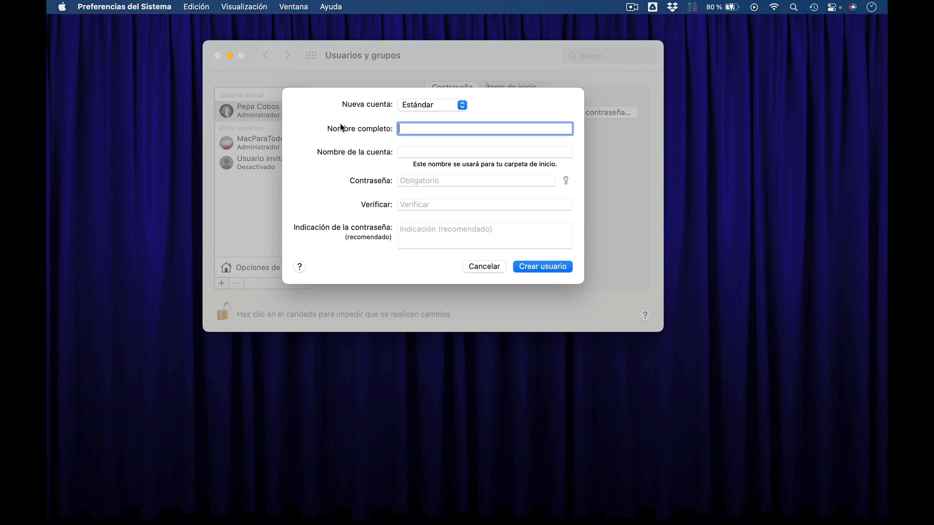
left_click(421, 108)
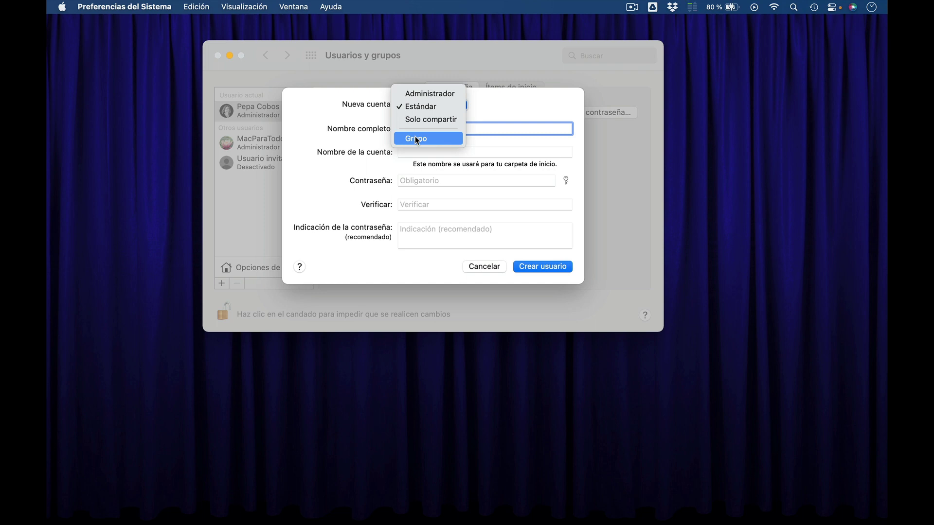
left_click(416, 139)
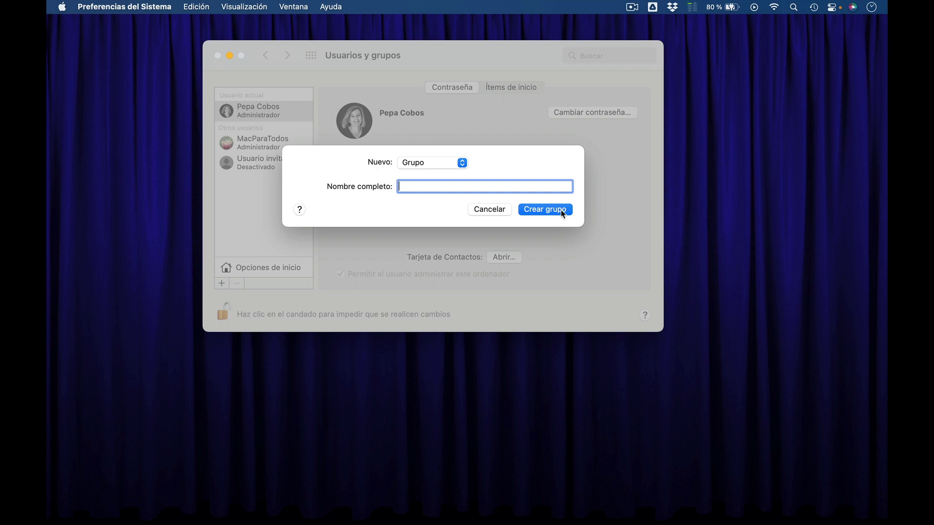
left_click(496, 210)
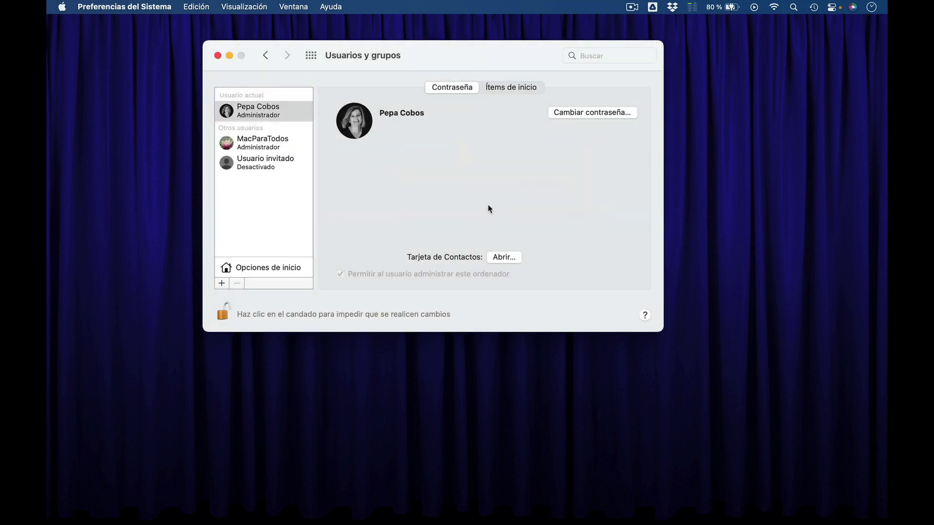
- Start a new Estándar account, enter the user's full name and accept the suggested account name
left_click(220, 283)
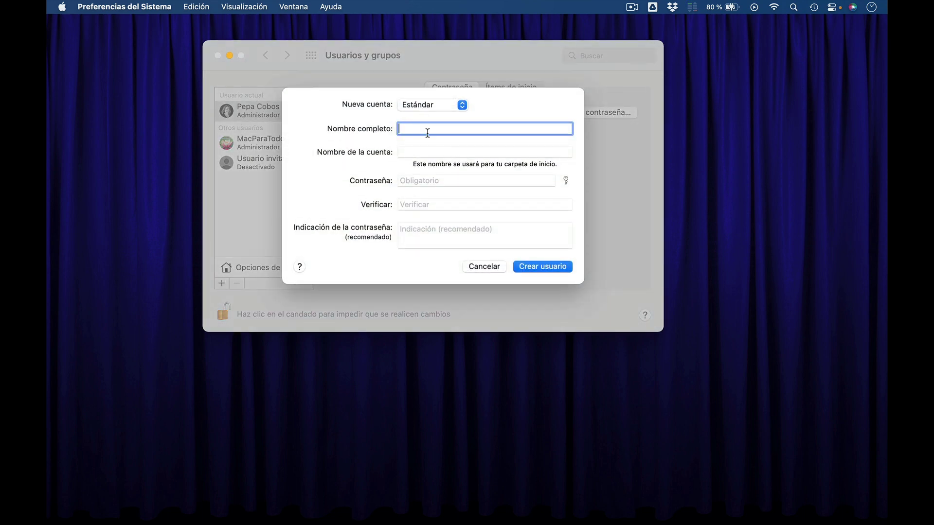
type("Pepita Perez")
left_click(422, 152)
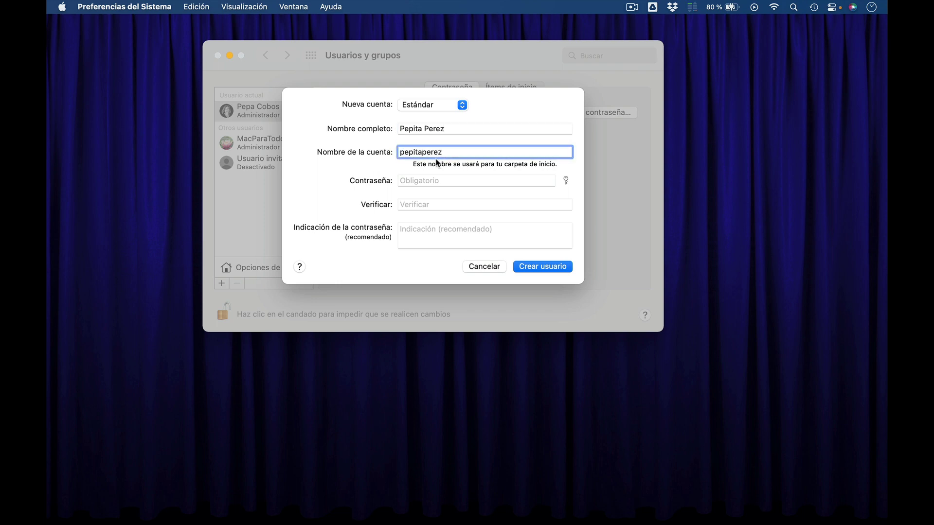
- Enter and verify the new account's password, leave the password hint blank, and create the user
left_click(424, 181)
type("********")
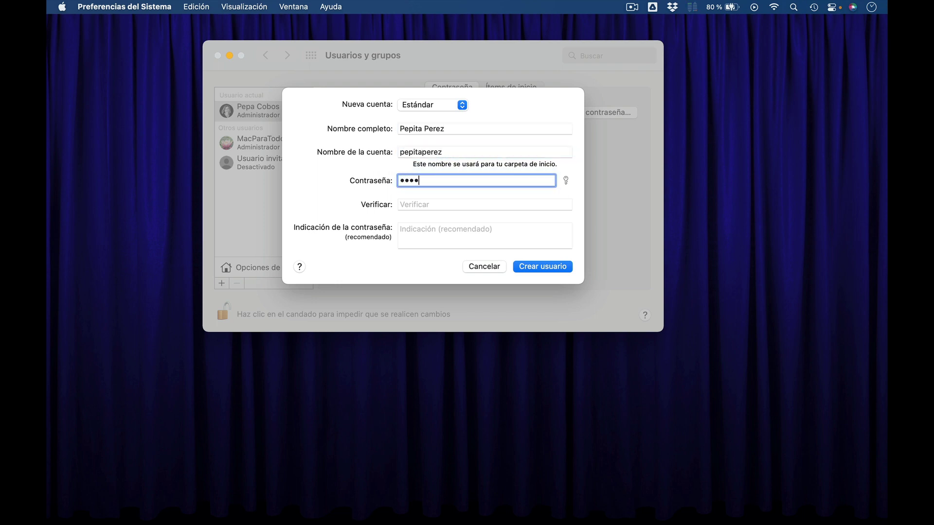
left_click(427, 203)
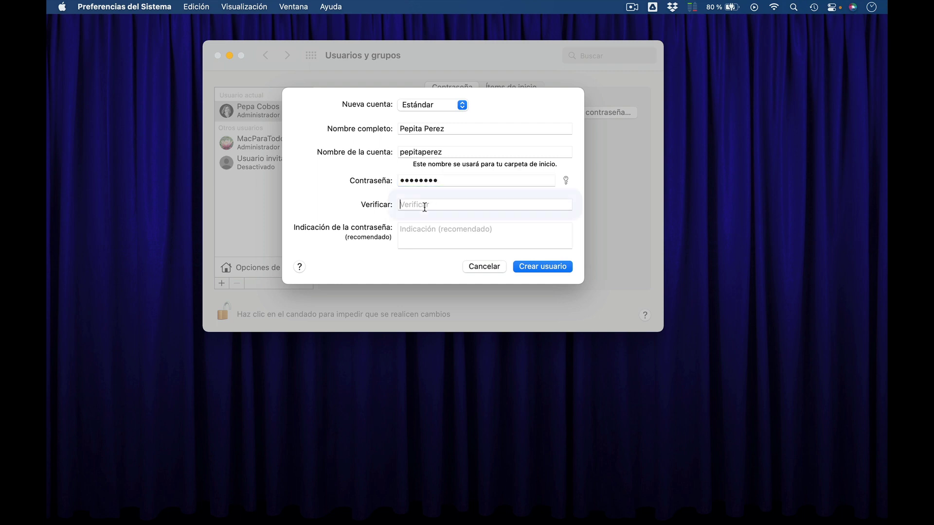
type("********")
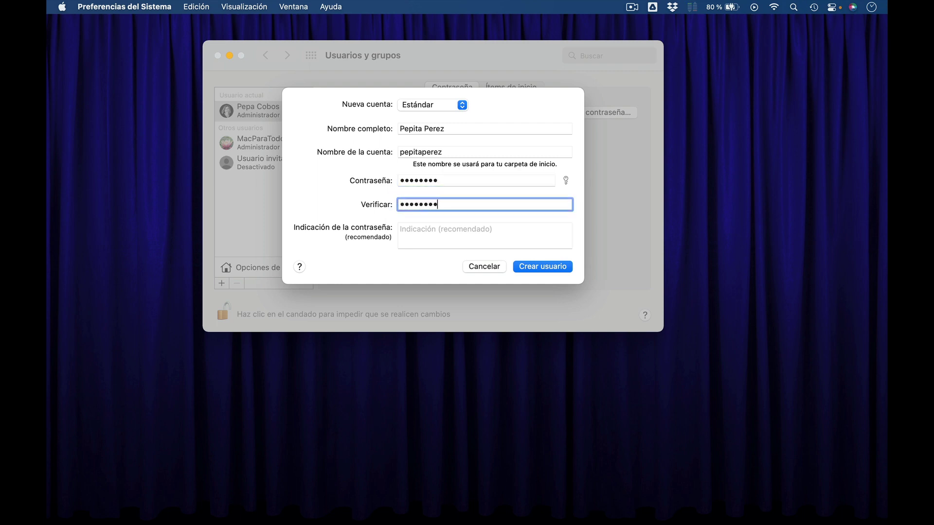
left_click(425, 235)
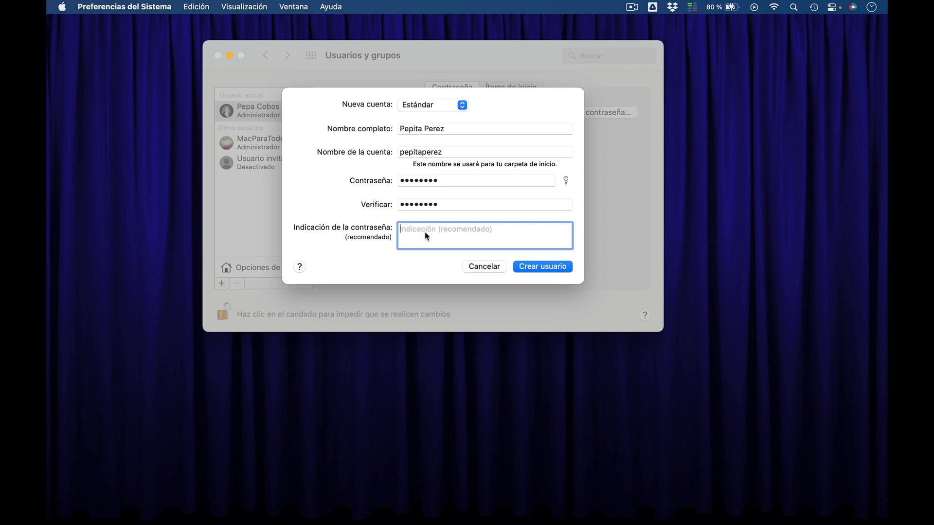
left_click(541, 267)
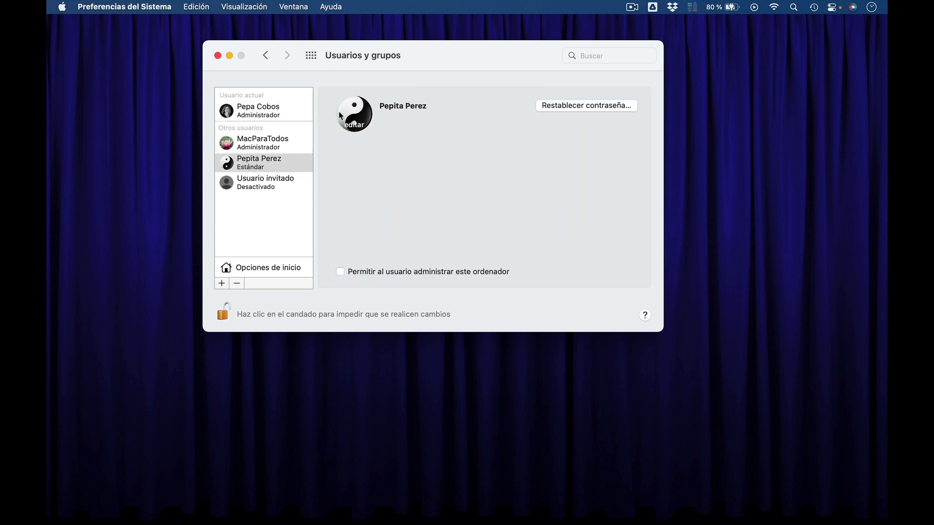
- Create a group named Ventas and add MacParaTodos and the new standard user as its members
mouse_move(355, 108)
left_click(221, 283)
left_click(430, 105)
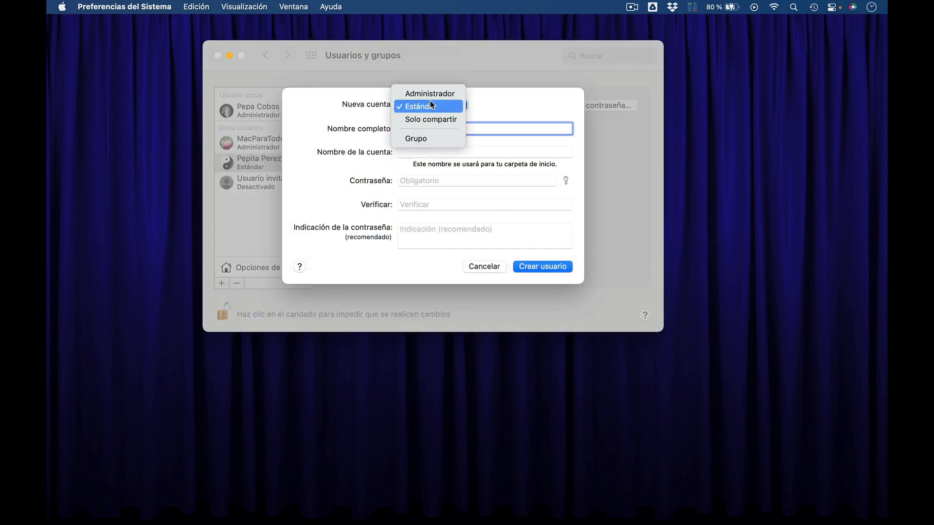
left_click(424, 138)
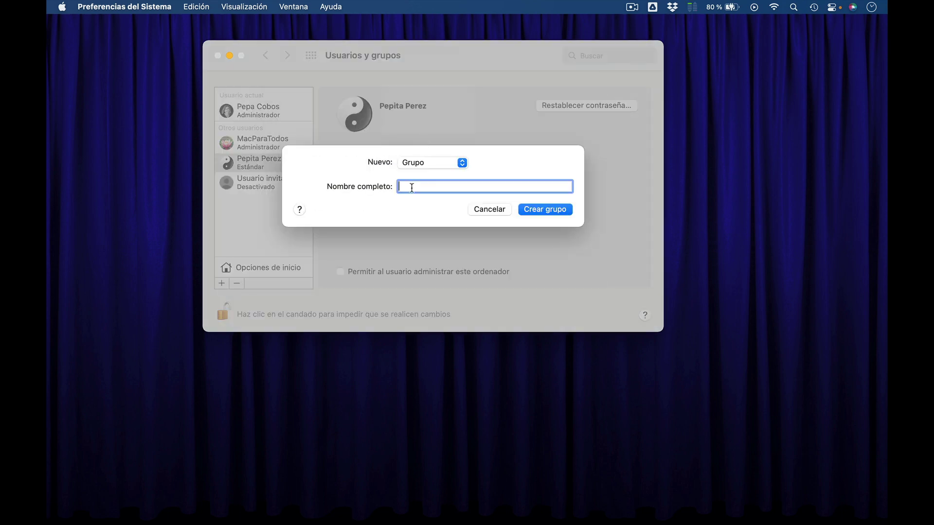
type("Ventas")
left_click(561, 215)
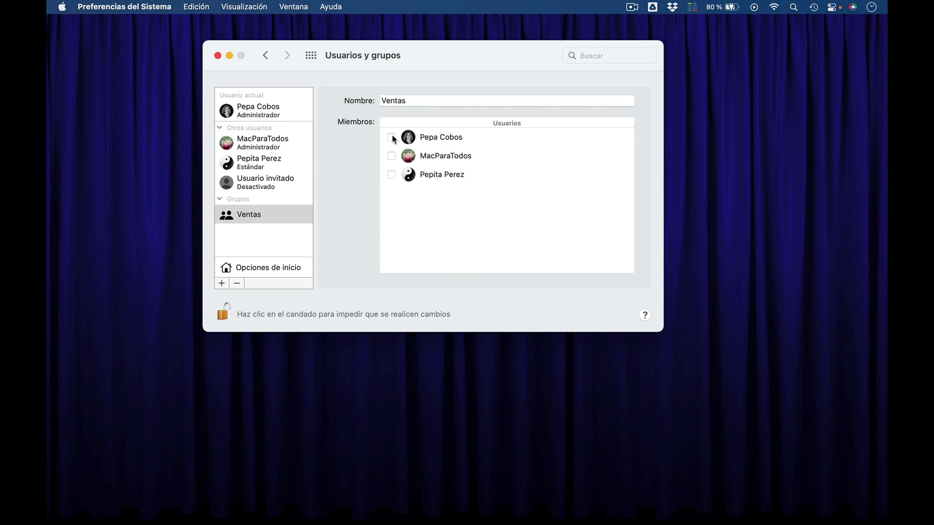
left_click(391, 156)
left_click(391, 175)
- Try allowing guests to log in to this computer, turn the option off again, and return to the current user's account
left_click(263, 114)
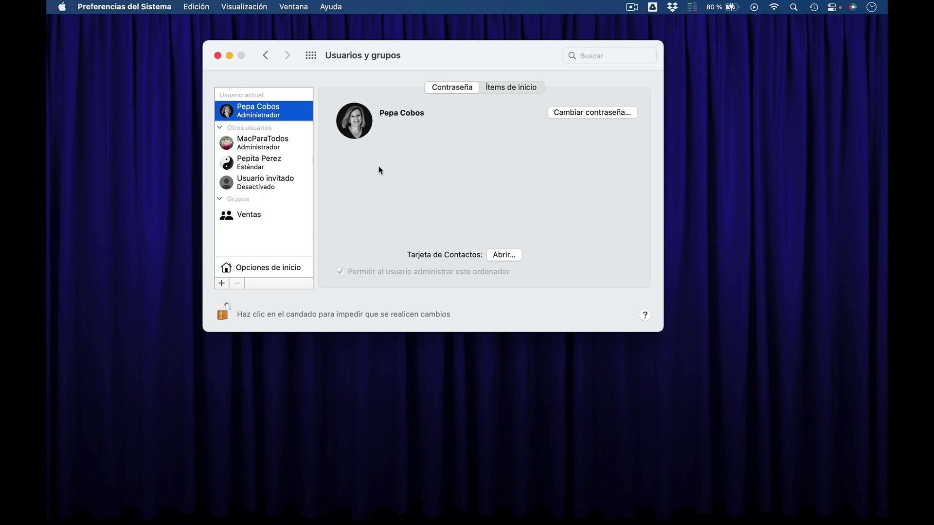
left_click(266, 181)
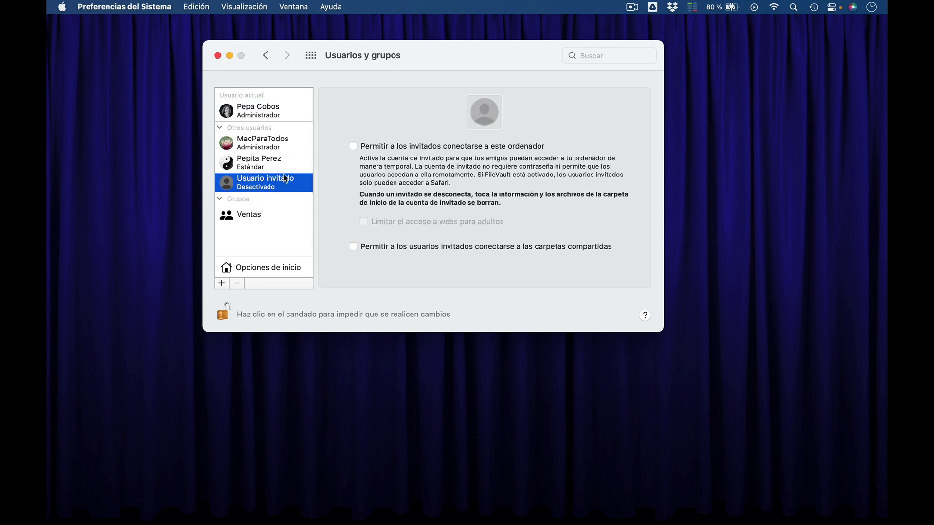
left_click(354, 146)
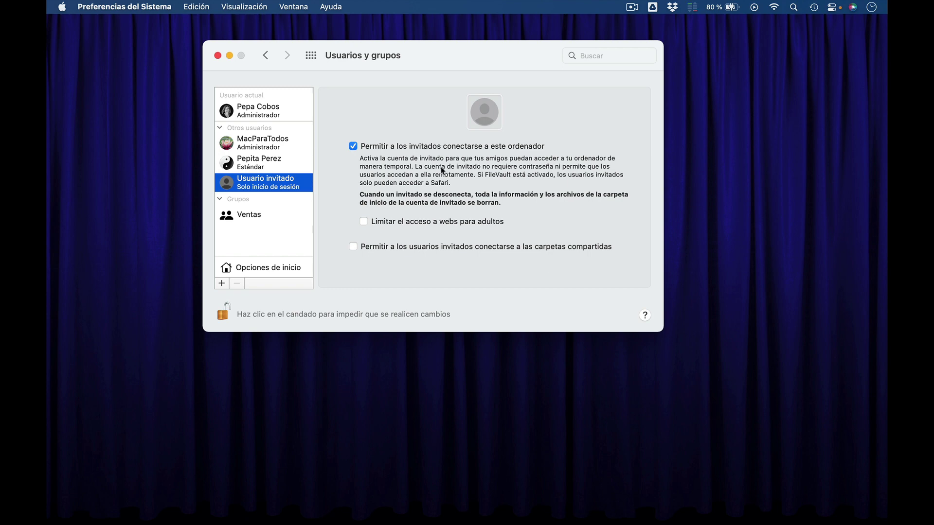
left_click(354, 147)
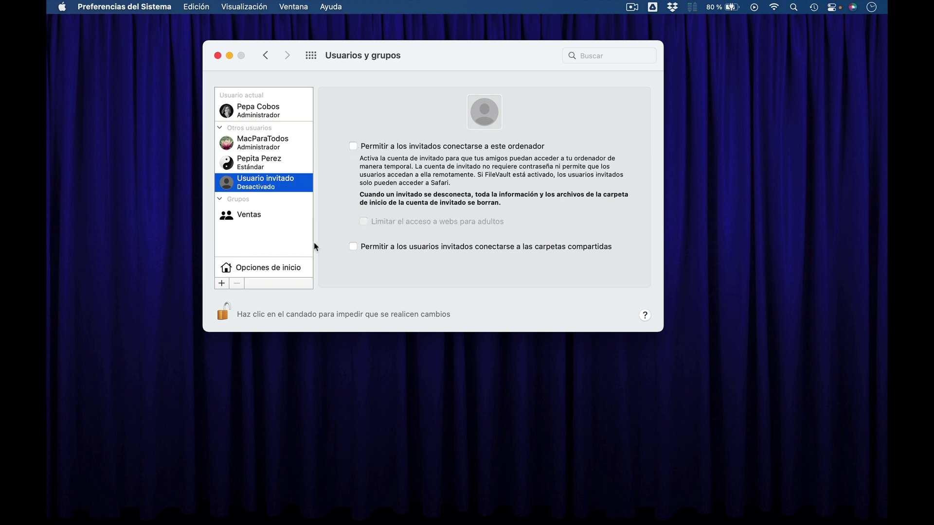
left_click(258, 107)
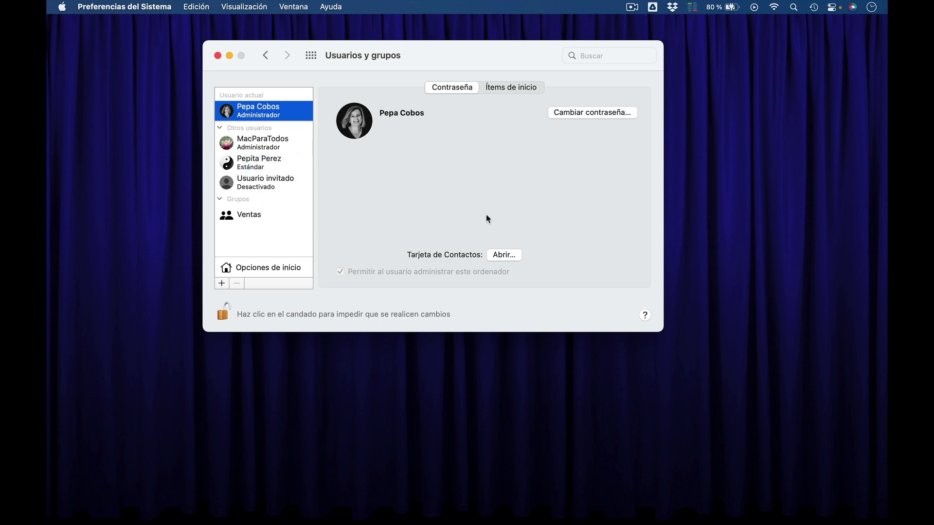
- Open the Tiempo de uso settings and display the app usage of the child family member
left_click(265, 56)
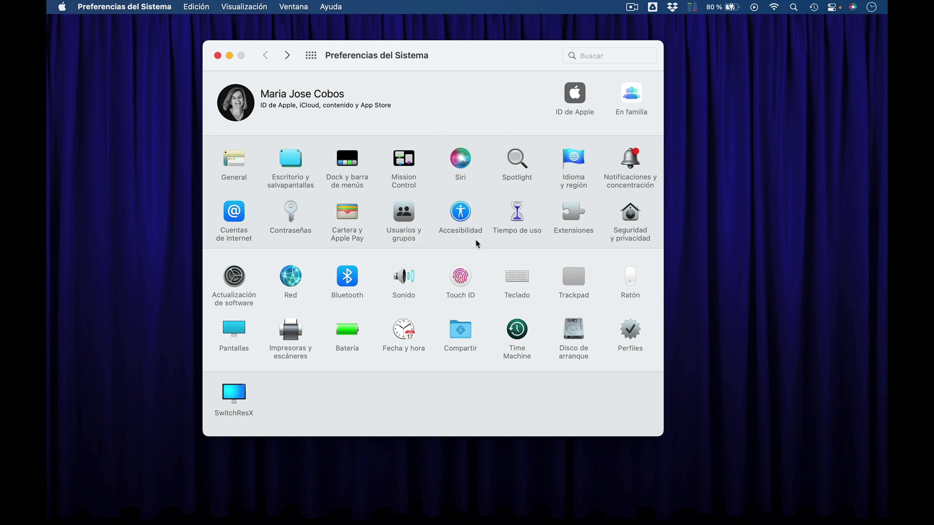
left_click(517, 214)
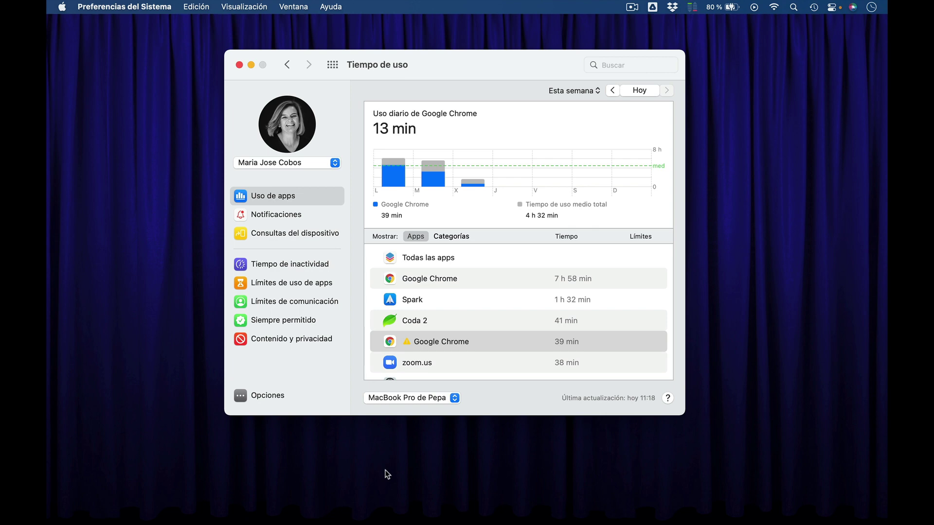
left_click(308, 164)
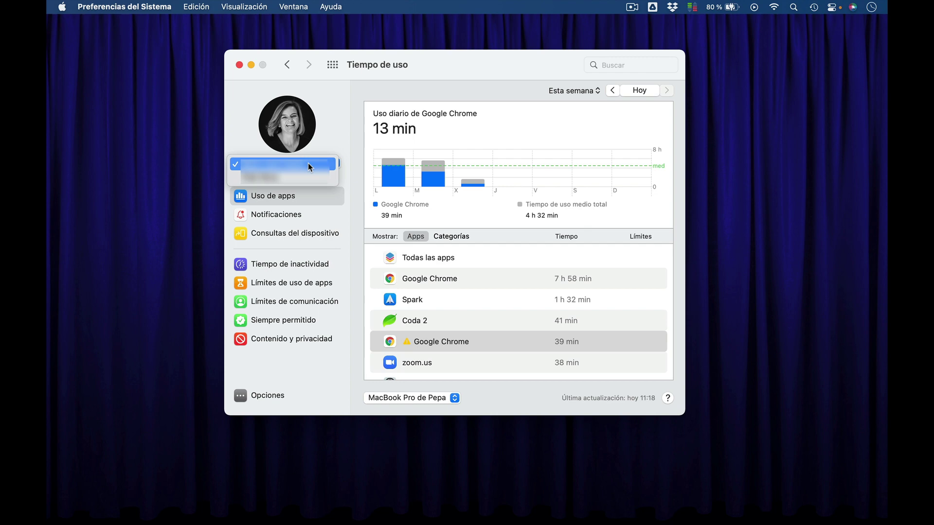
left_click(270, 176)
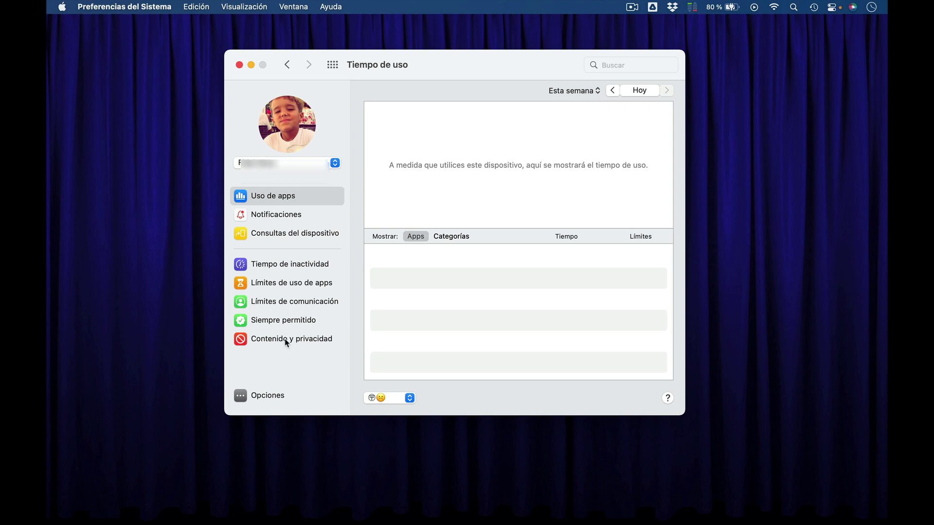
- Examine the child's Opciones, Límites de uso de apps, Límites de comunicación and Siempre permitido settings, including the list of allowed apps
left_click(244, 396)
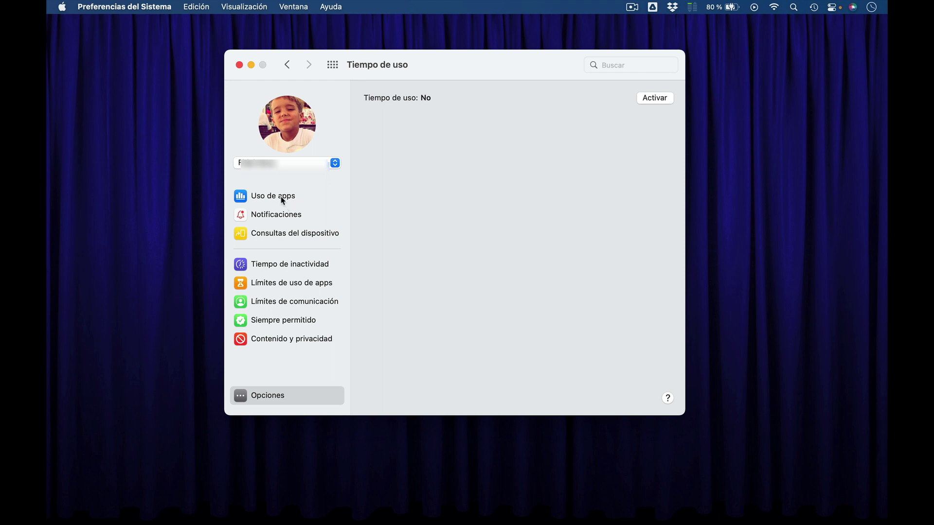
left_click(281, 286)
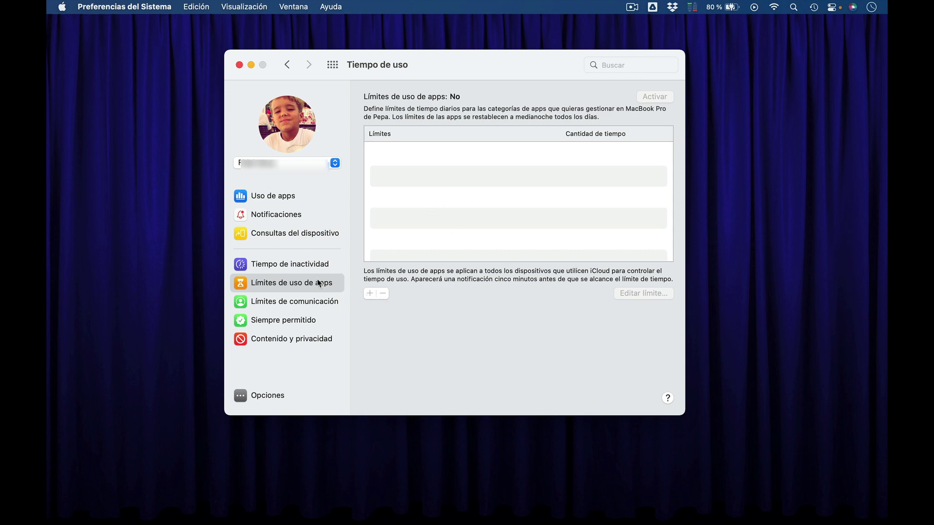
left_click(302, 304)
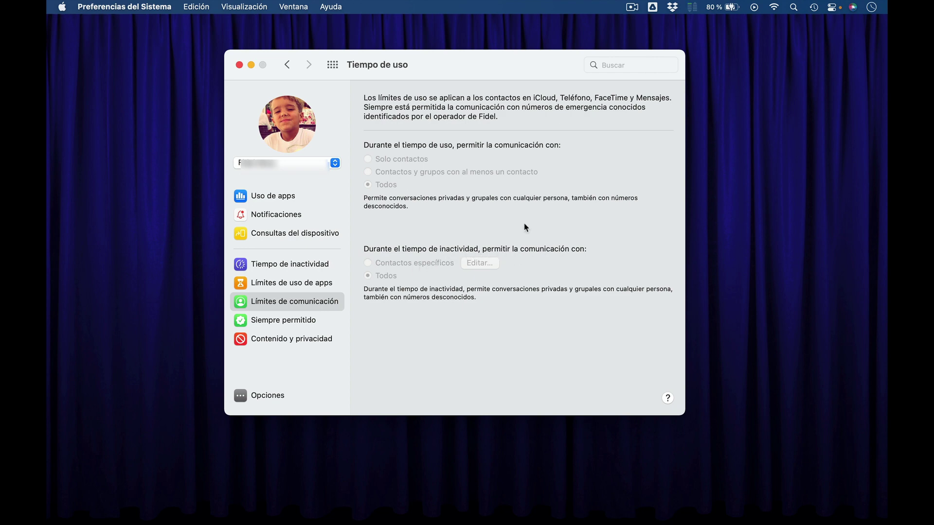
left_click(303, 320)
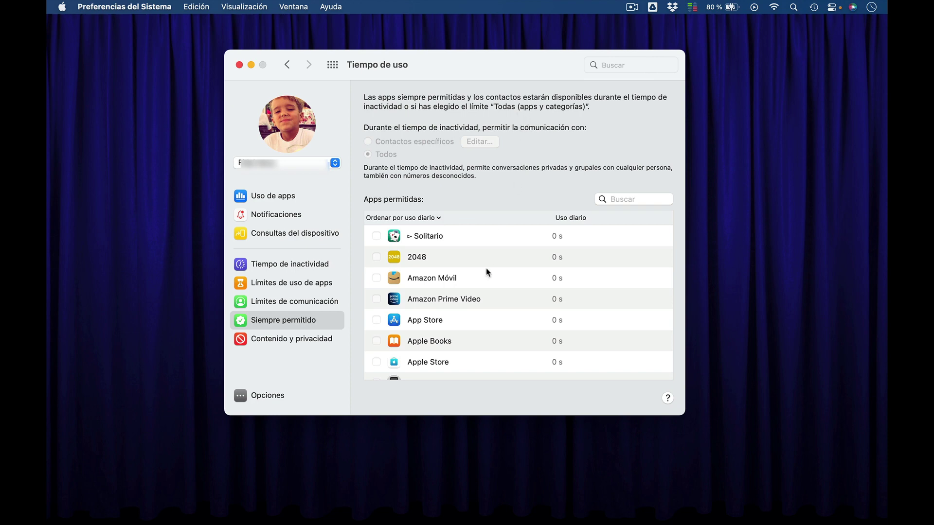
scroll(486, 271, "down", 10)
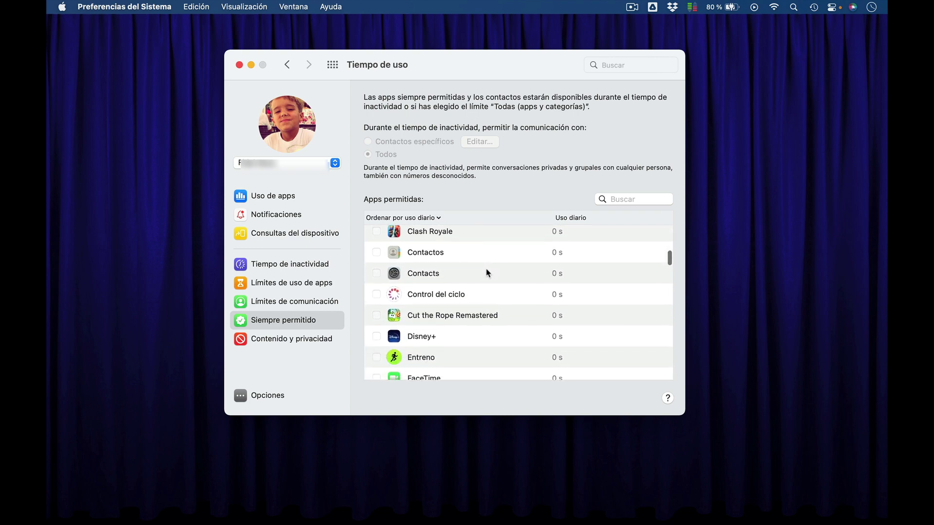
scroll(485, 271, "down", 2)
scroll(486, 270, "up", 4)
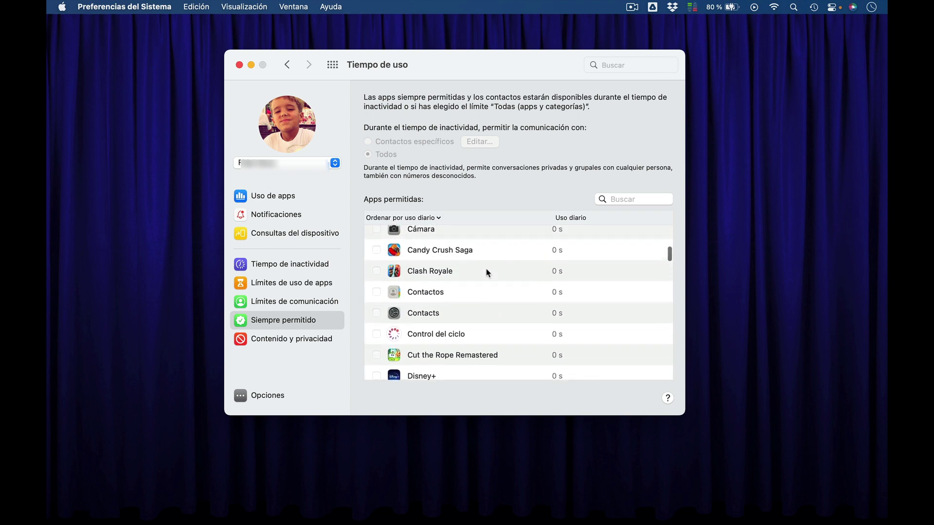
scroll(486, 270, "up", 5)
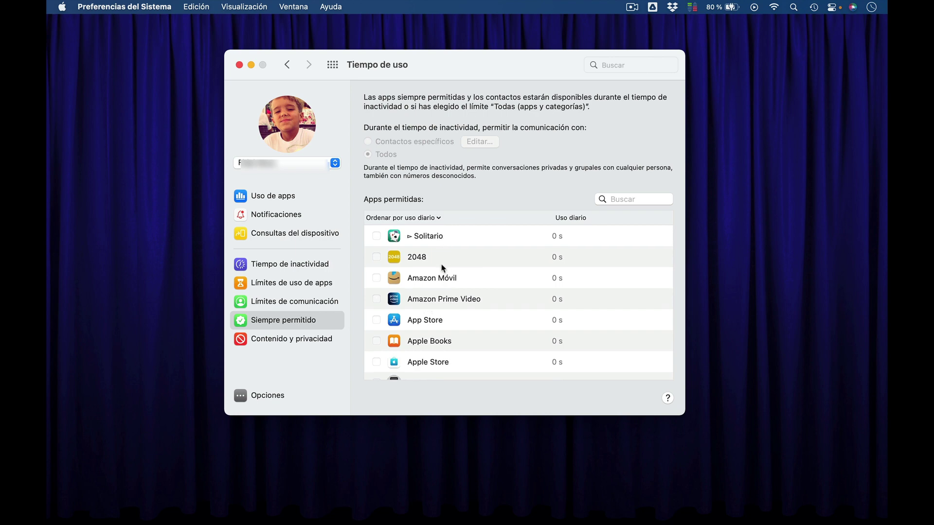
- Examine the child's Siempre permitido app list, the Contenido, Tiendas, Apps and Otros restrictions under Contenido y privacidad, and Límites de uso de apps
scroll(442, 268, "down", 6)
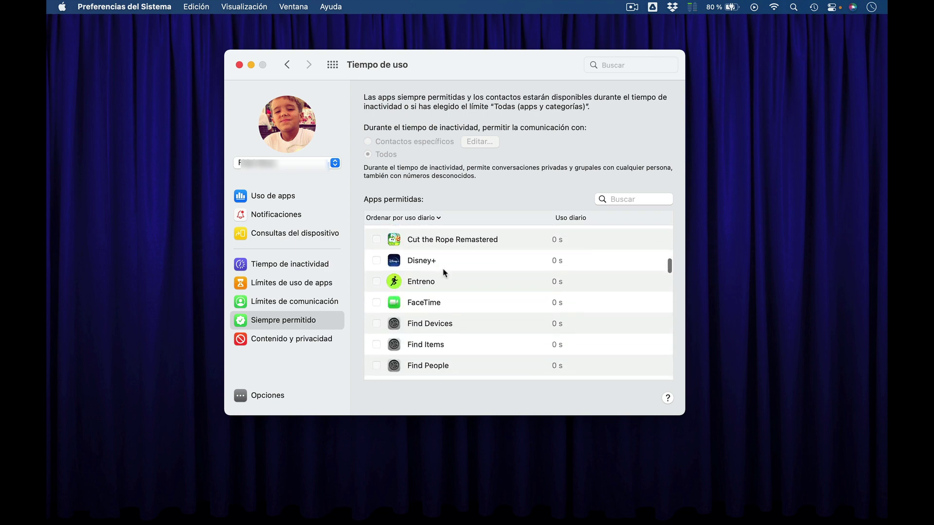
scroll(443, 271, "up", 6)
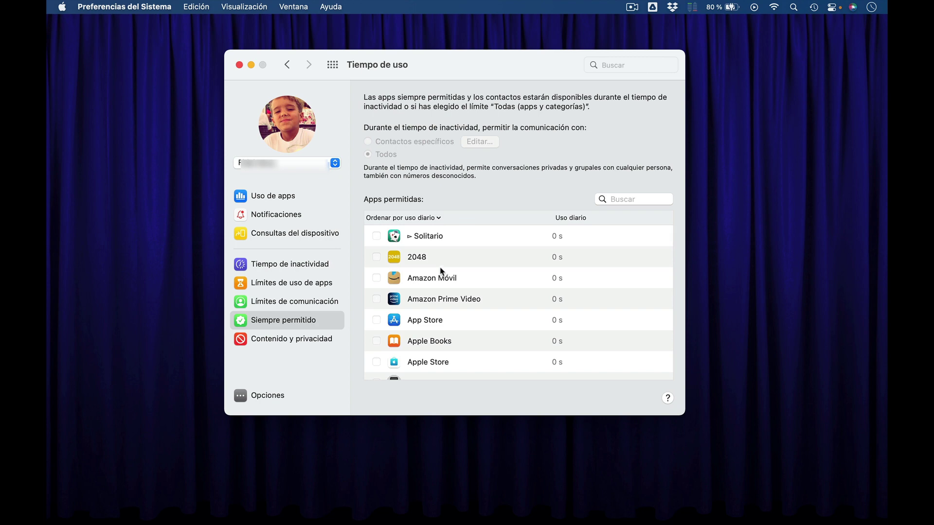
left_click(261, 338)
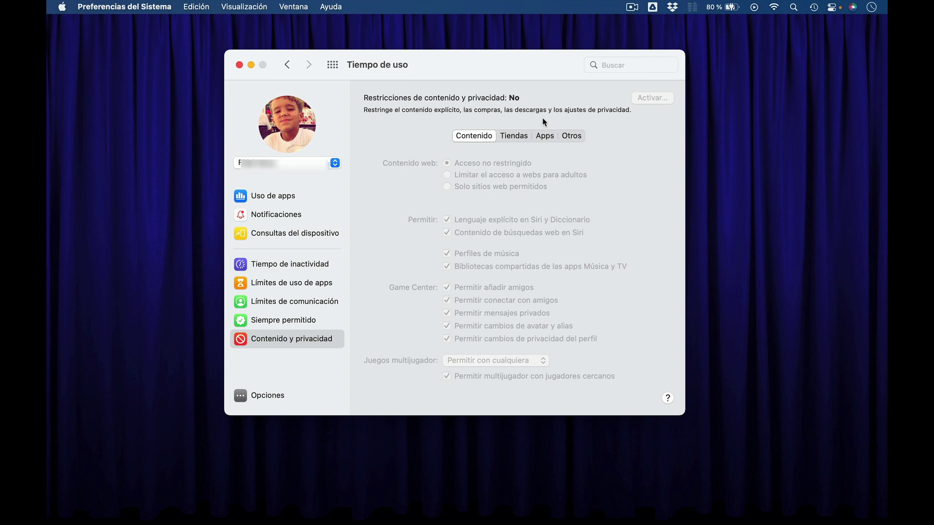
left_click(514, 137)
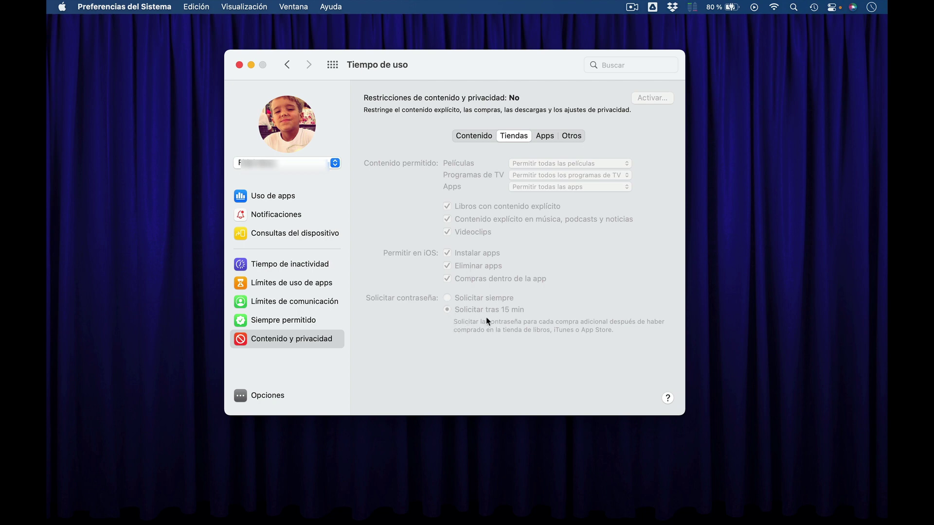
left_click(544, 136)
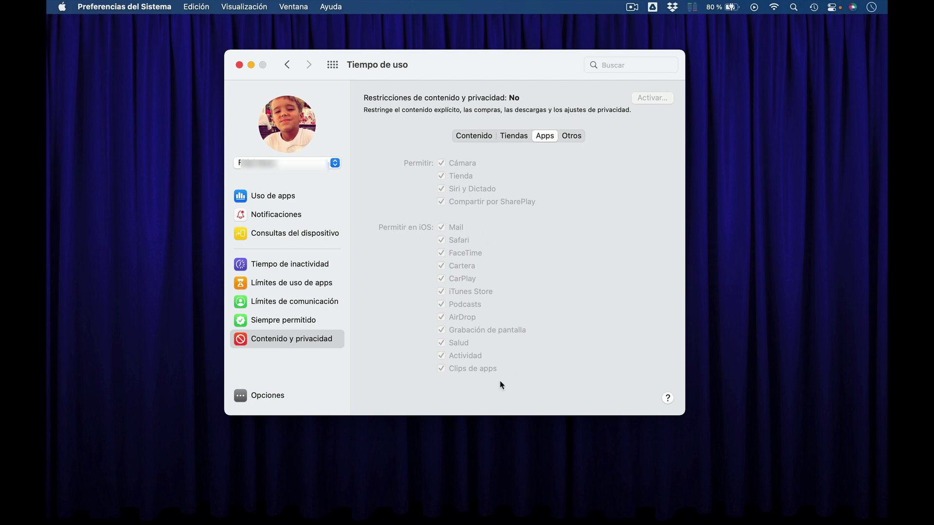
left_click(571, 135)
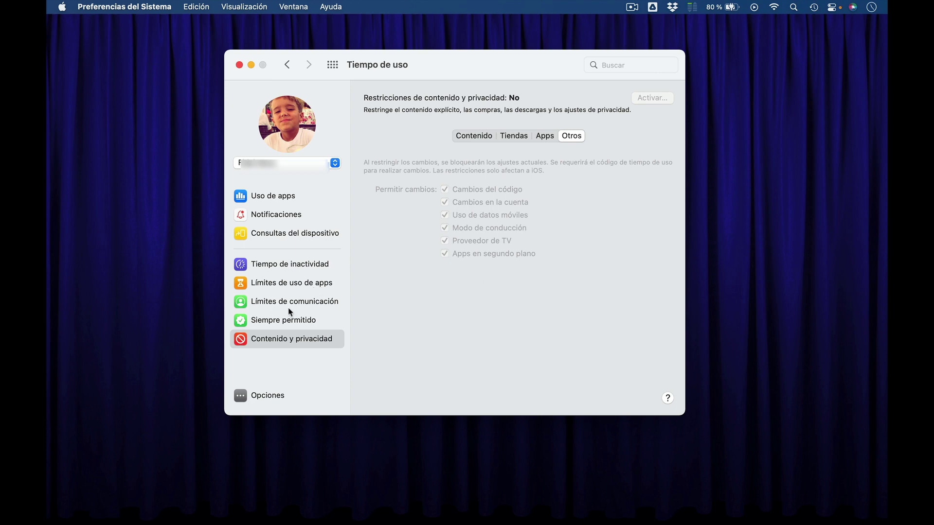
left_click(297, 284)
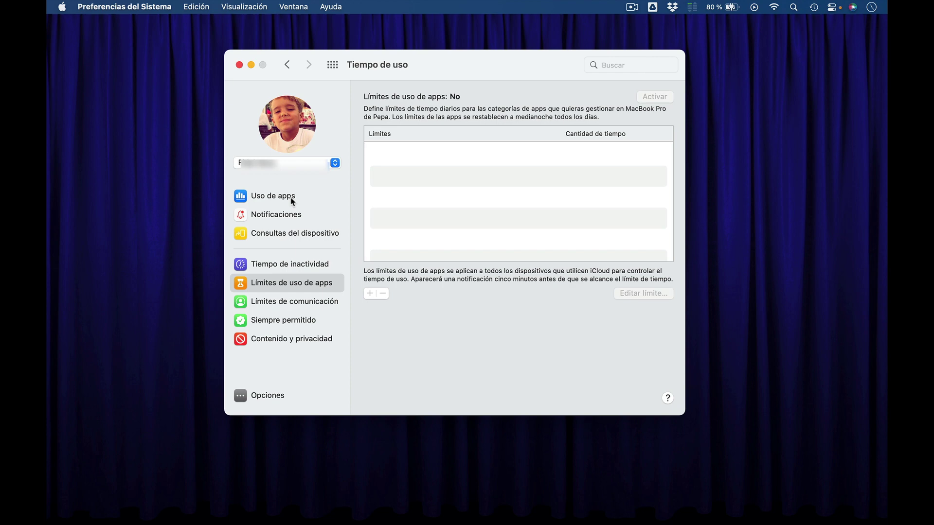
- Leave Tiempo de uso, display the Usuarios y grupos settings again, and close the preferences window
left_click(287, 64)
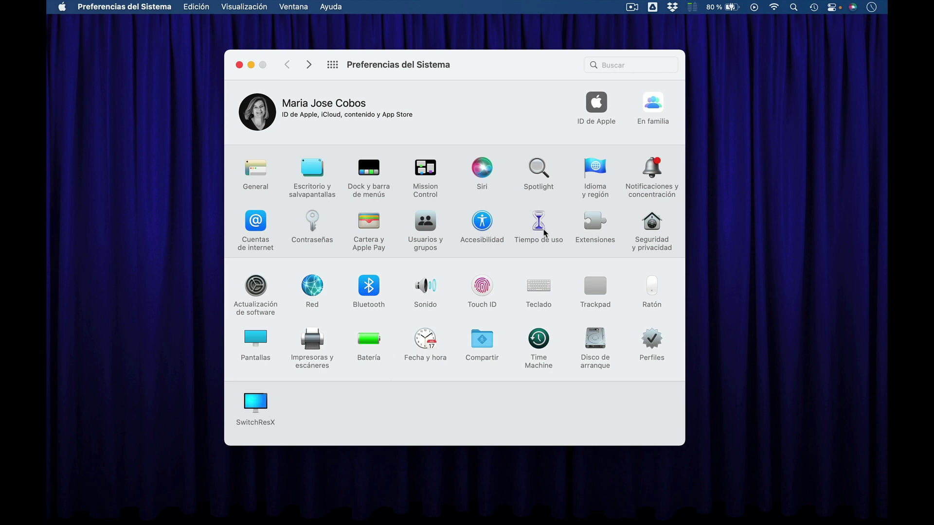
left_click(421, 224)
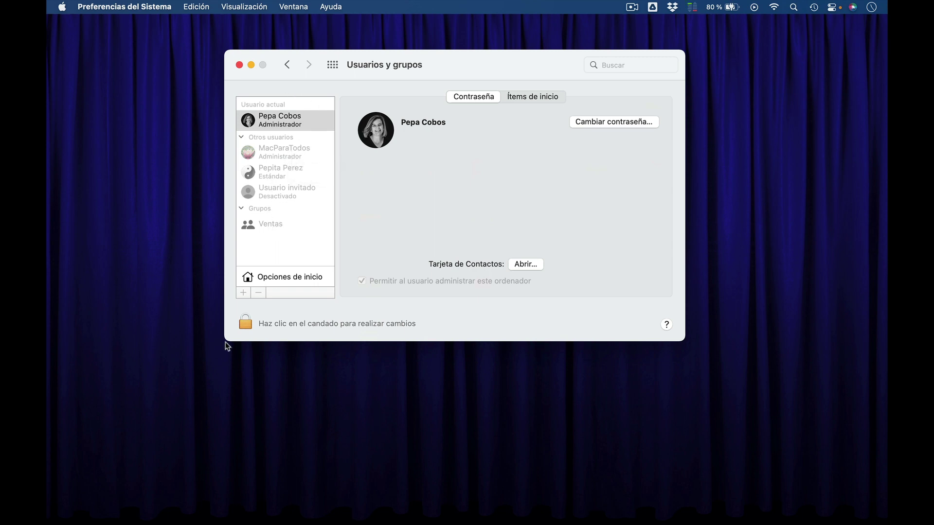
left_click(239, 64)
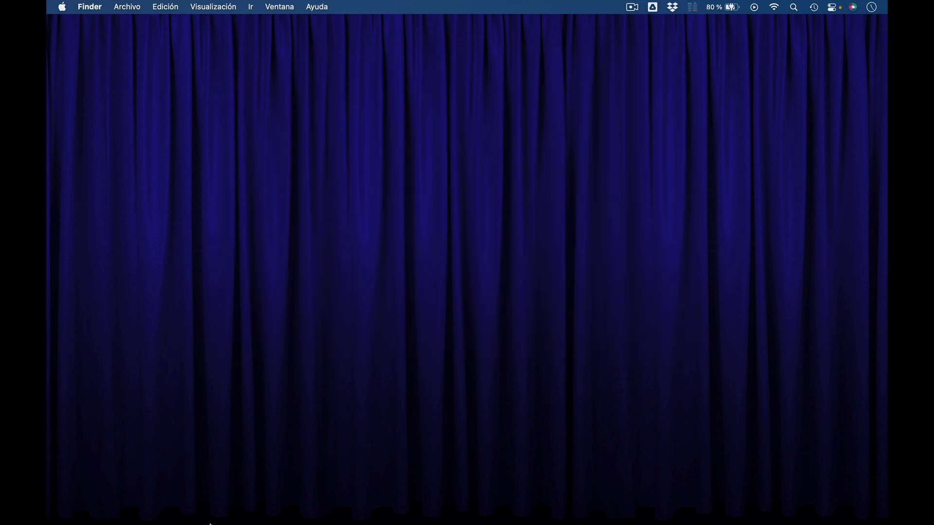
- Switch to Finder and open the Buzón de entrega folder inside the home folder's Pública folder
mouse_move(232, 515)
left_click(249, 500)
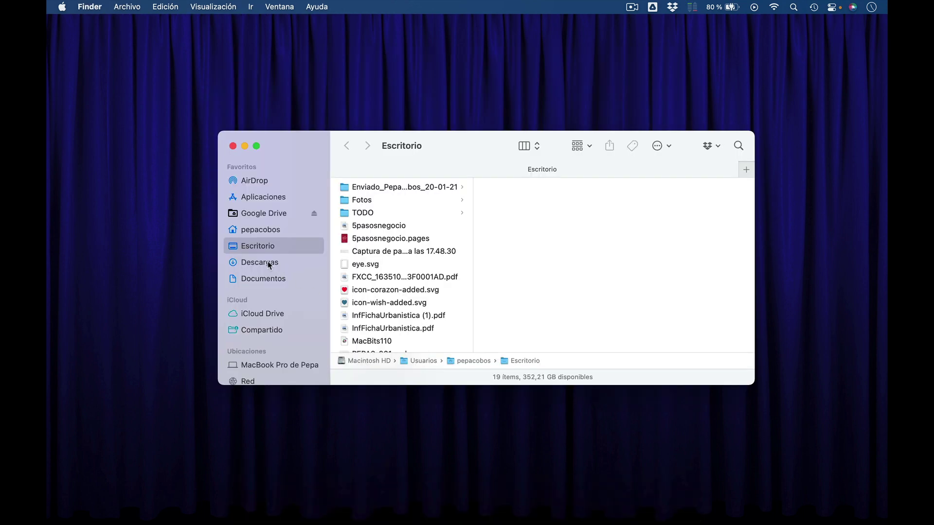
left_click(261, 231)
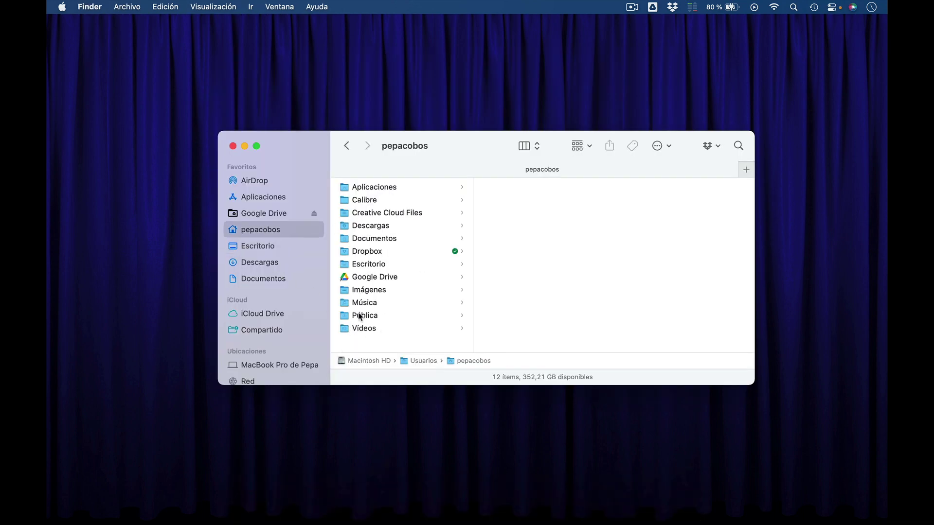
left_click(360, 317)
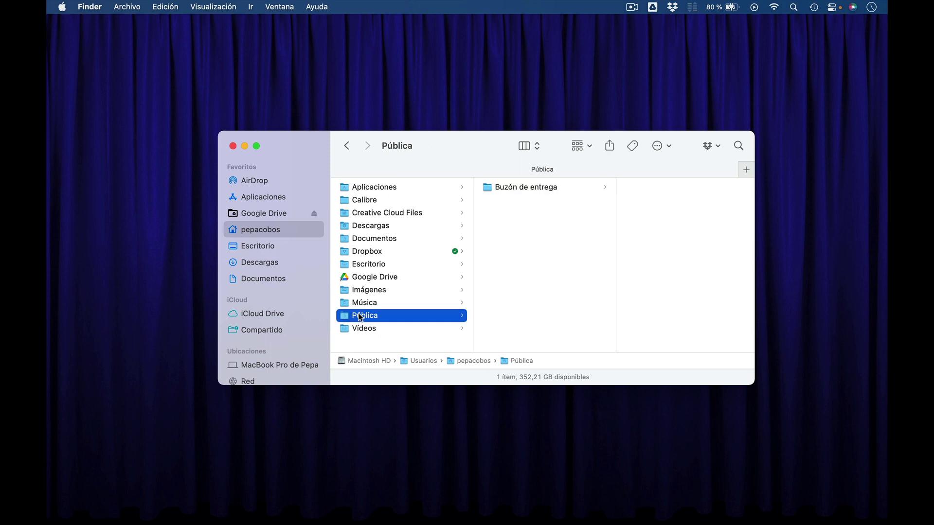
left_click(503, 190)
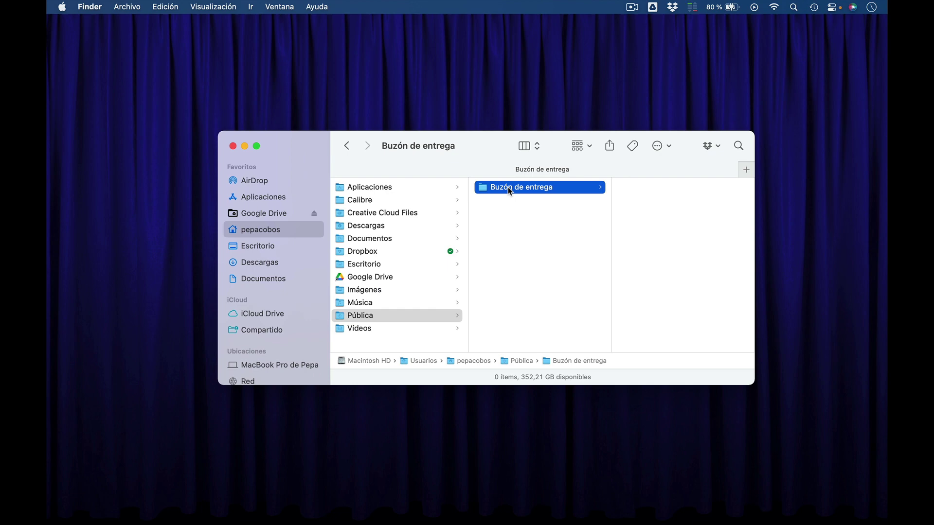
- Display the information of the Buzón de entrega folder, examine its sharing permissions, and close the Finder windows
right_click(510, 191)
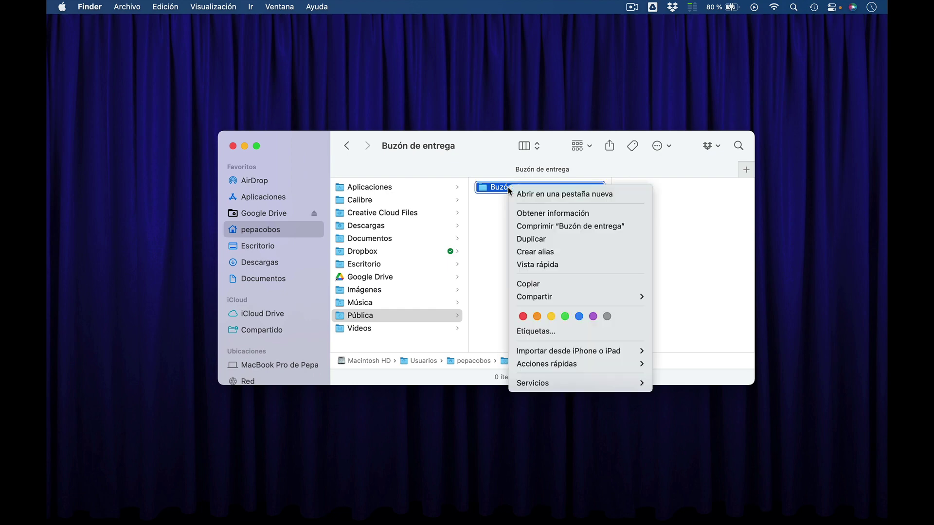
left_click(548, 216)
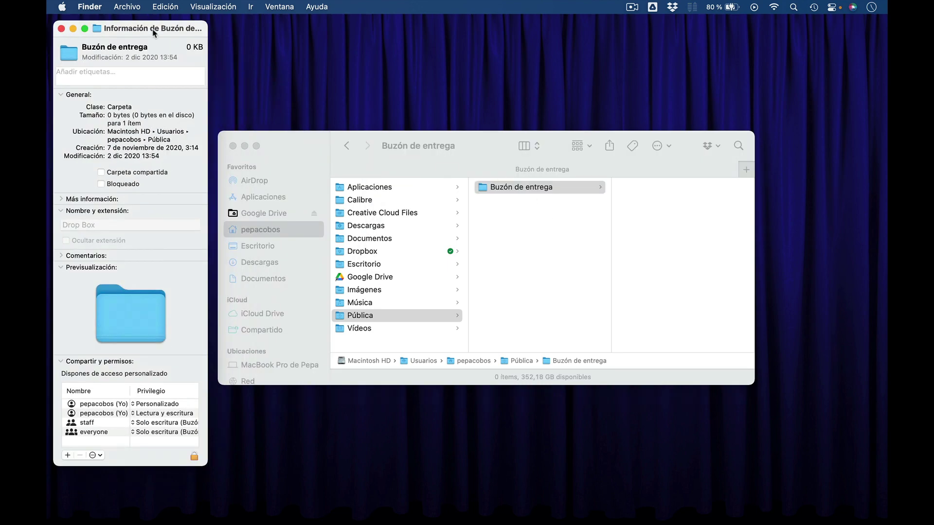
left_click_drag(302, 35, 454, 31)
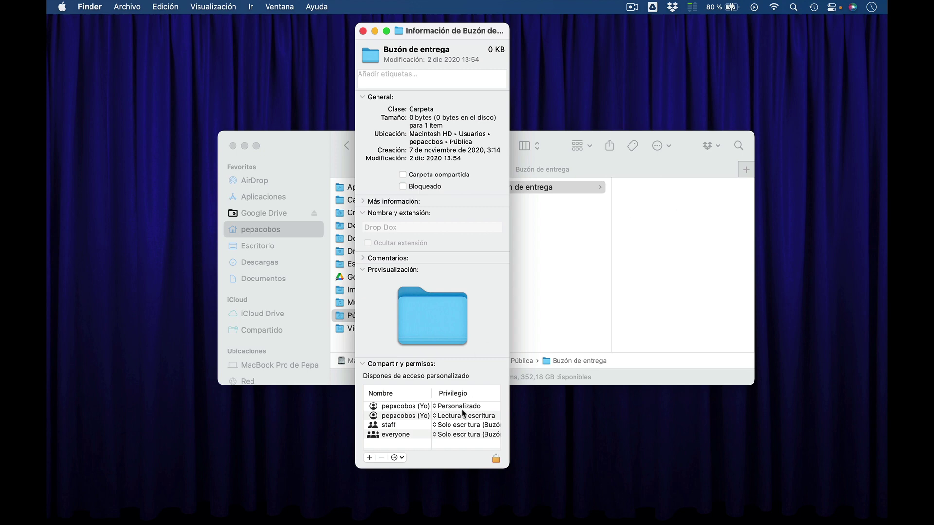
left_click(363, 31)
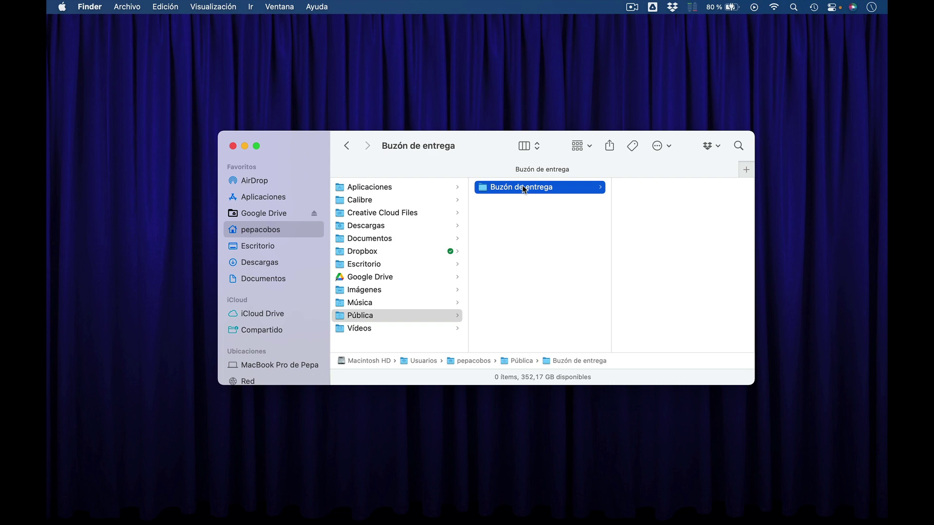
left_click(233, 145)
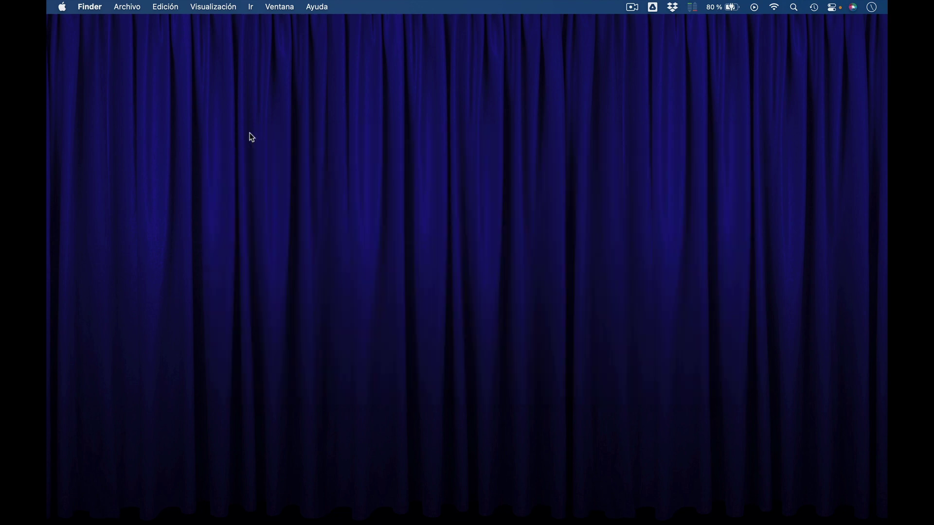
- Turn on Compartir archivos in the Compartir settings of Preferencias del Sistema and display the access list of the current user's public folder
mouse_move(338, 523)
left_click(477, 498)
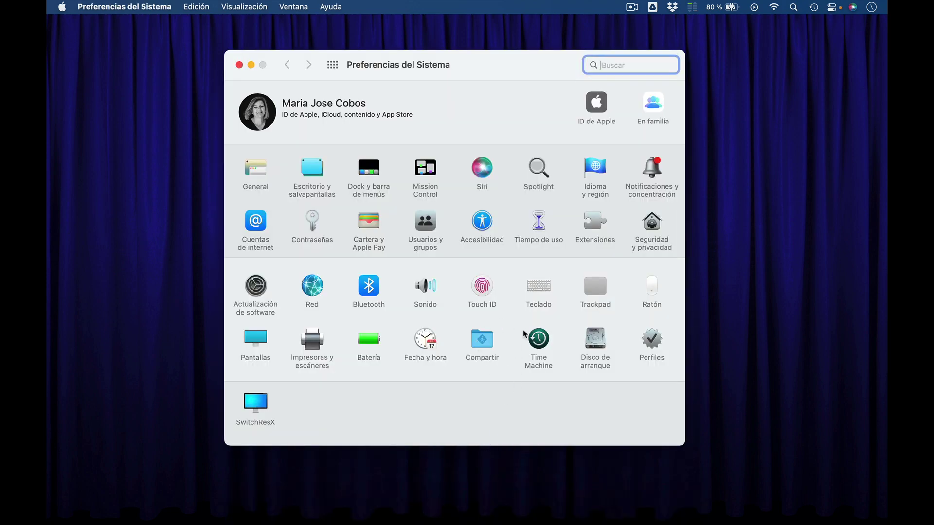
left_click(481, 356)
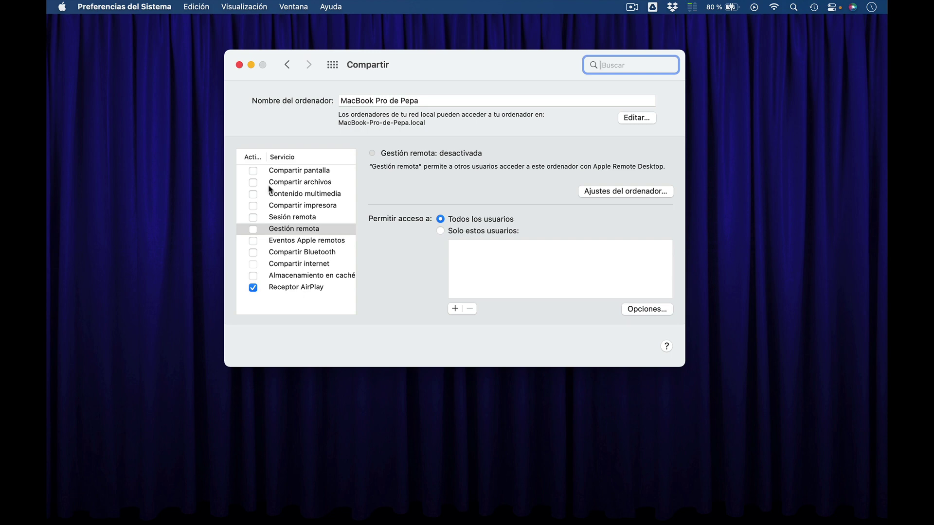
left_click(253, 182)
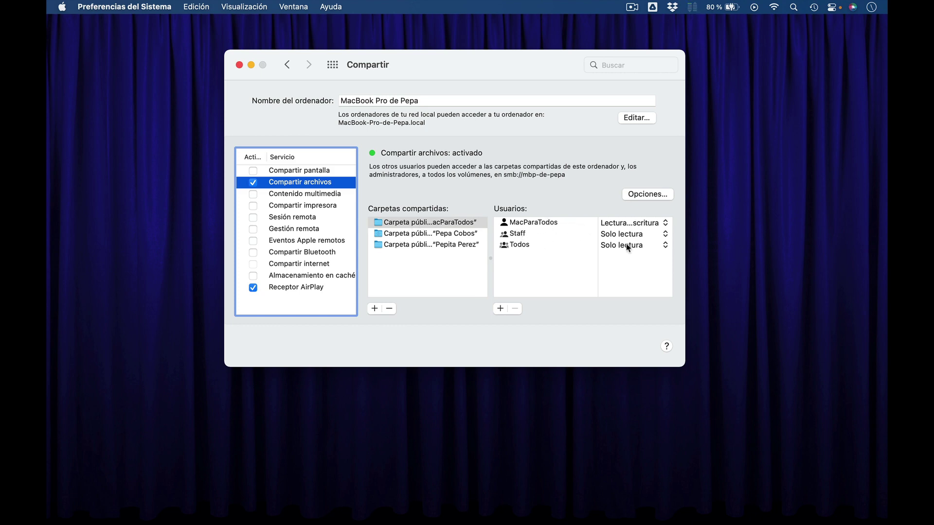
left_click(433, 234)
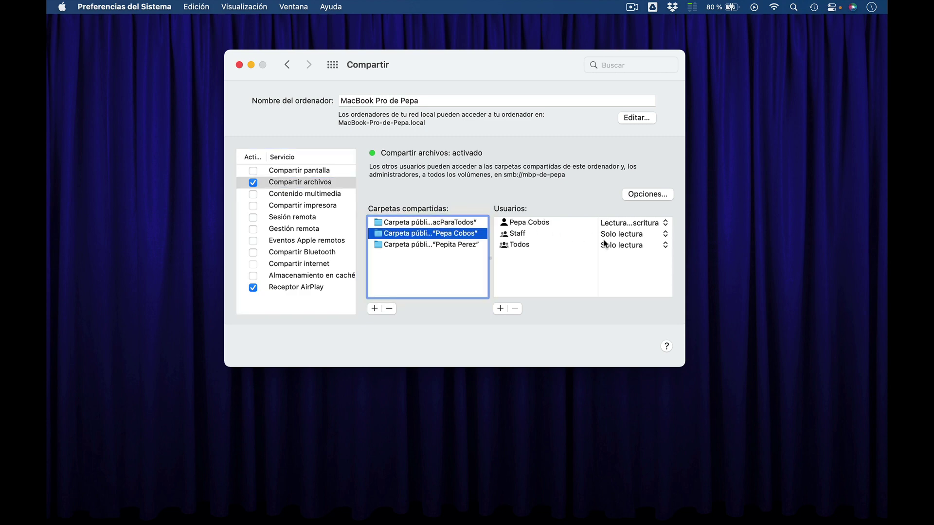
- Try giving the Ventas group Lectura y escritura access to the standard user's public folder, and remove the group from its access list
left_click(413, 245)
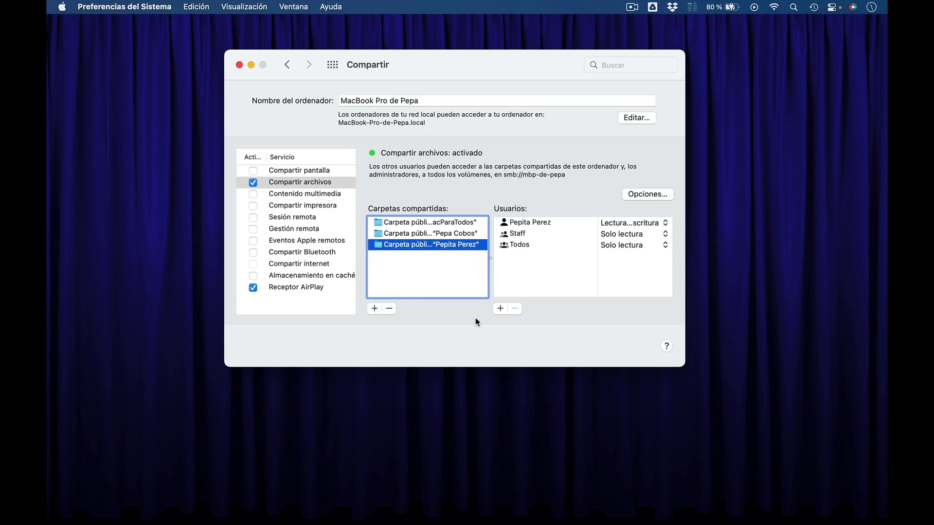
left_click(500, 310)
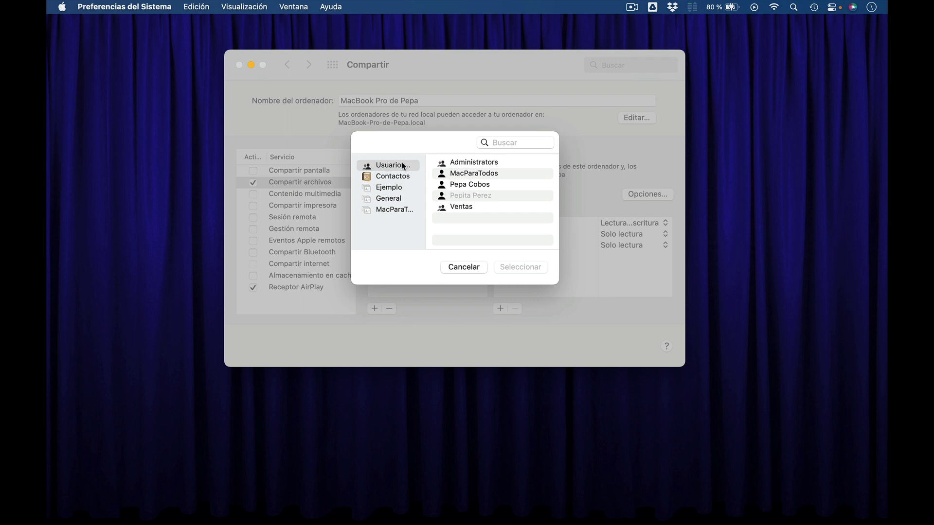
left_click(457, 208)
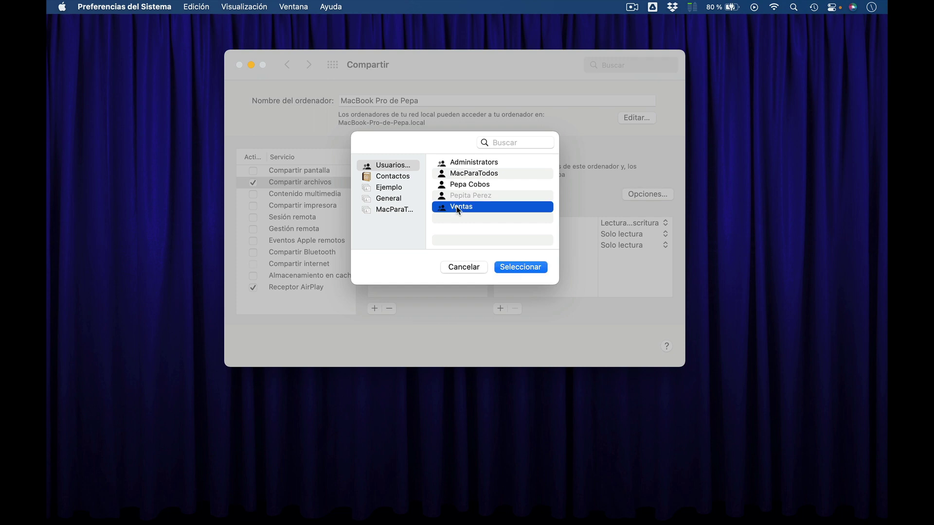
left_click(514, 266)
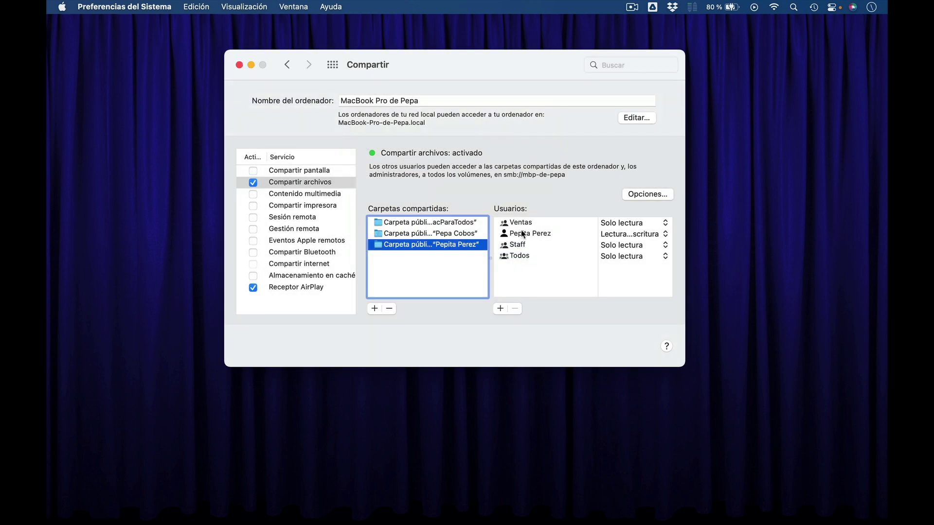
left_click(636, 224)
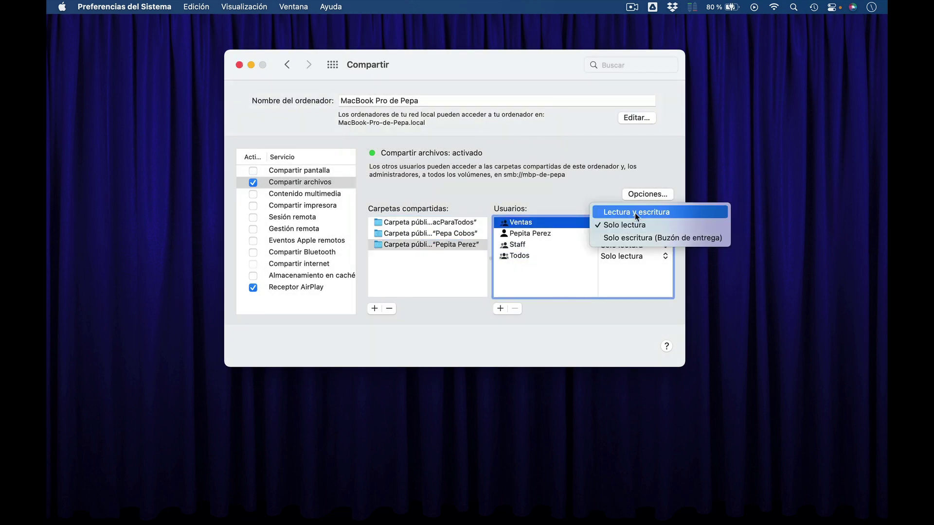
left_click(635, 213)
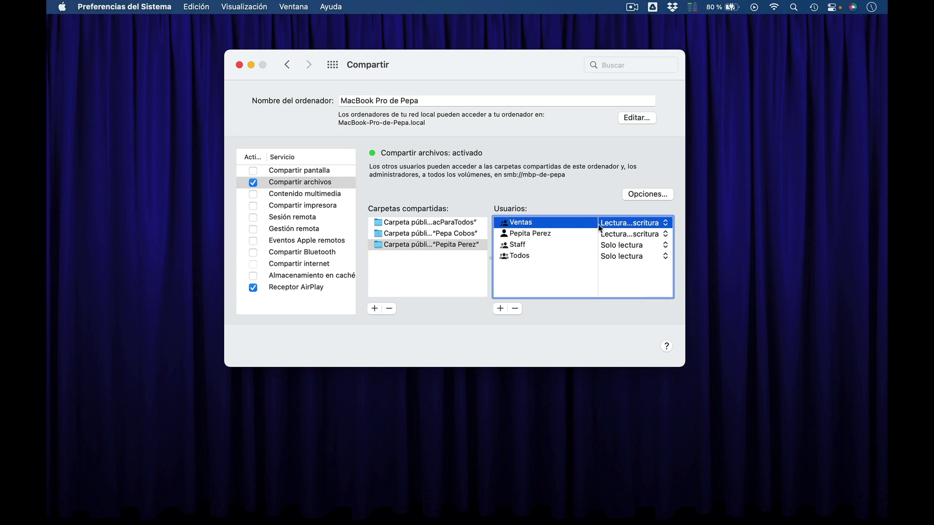
left_click(516, 309)
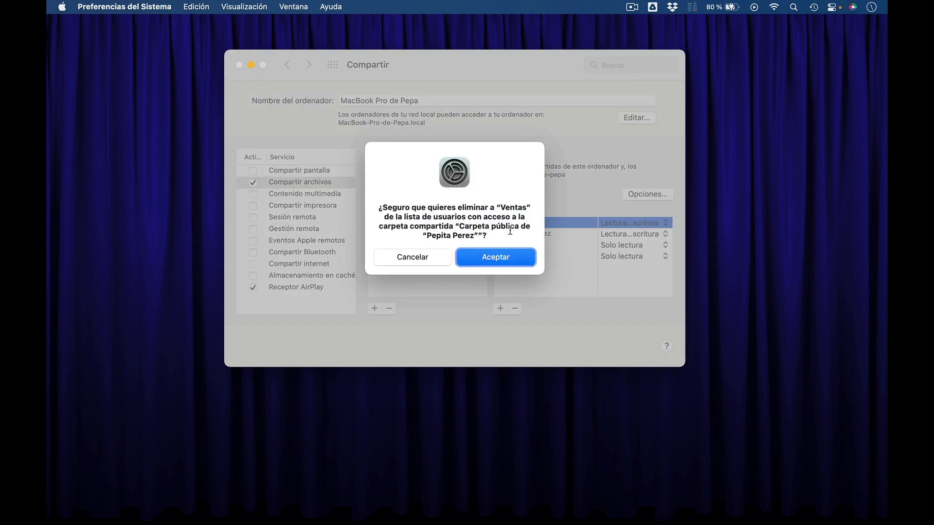
left_click(510, 258)
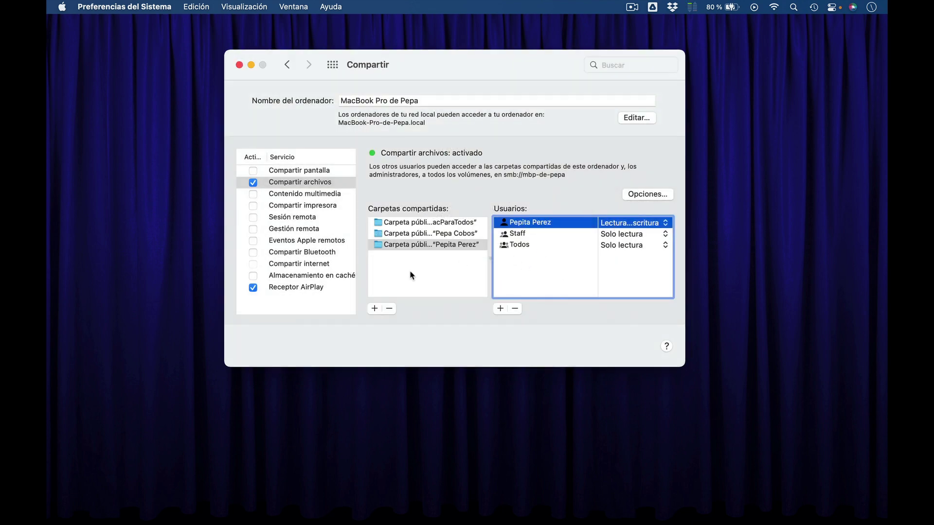
- Add the Documentos folder to the list of shared folders
left_click(374, 309)
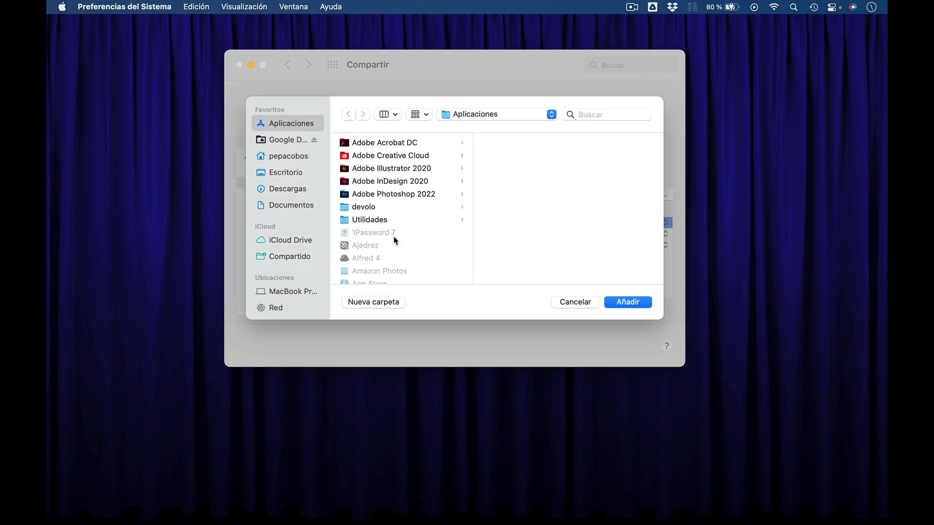
left_click(289, 205)
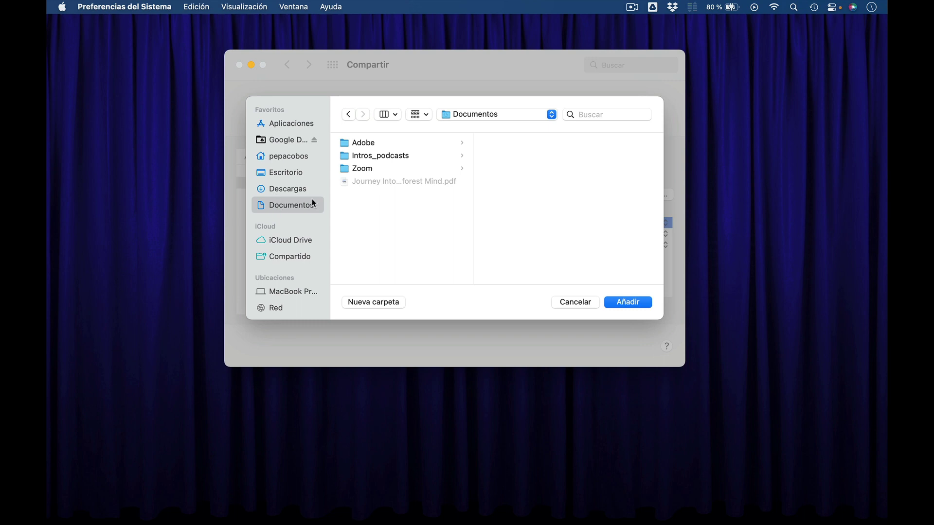
left_click(632, 302)
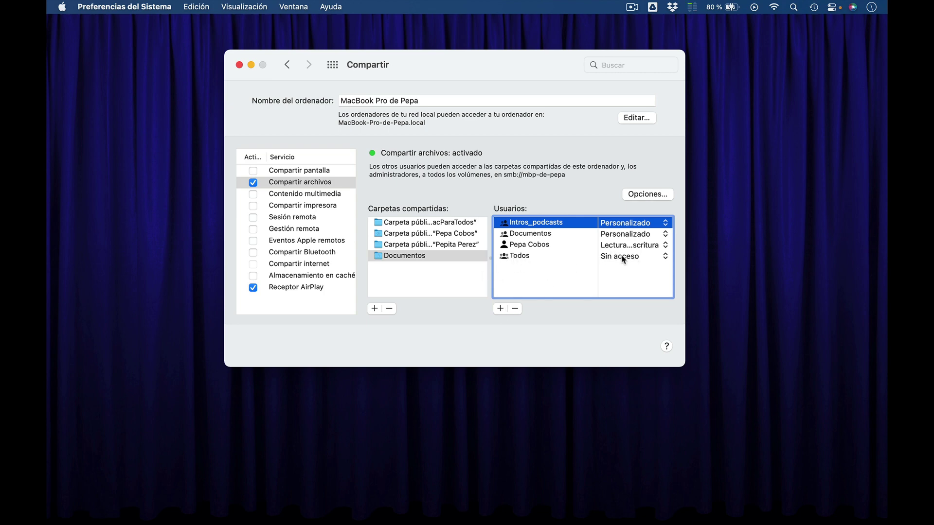
- Try adding the Ventas group to the users with access to the shared Documentos folder, and remove the group from that list
left_click(500, 308)
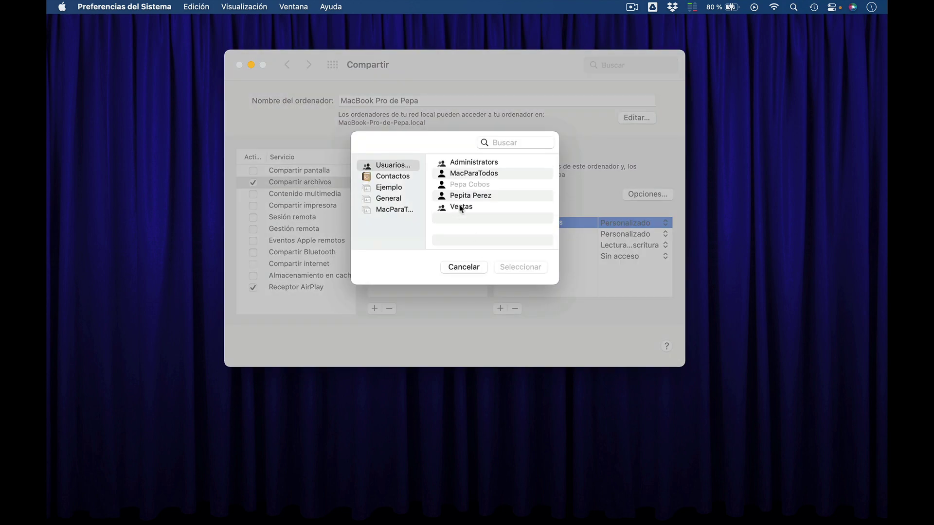
left_click(460, 207)
left_click(520, 267)
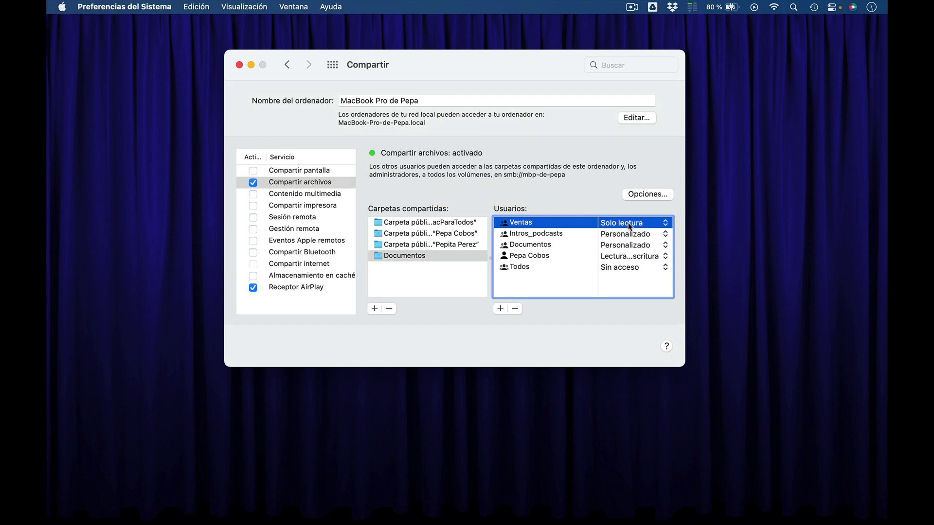
left_click(514, 308)
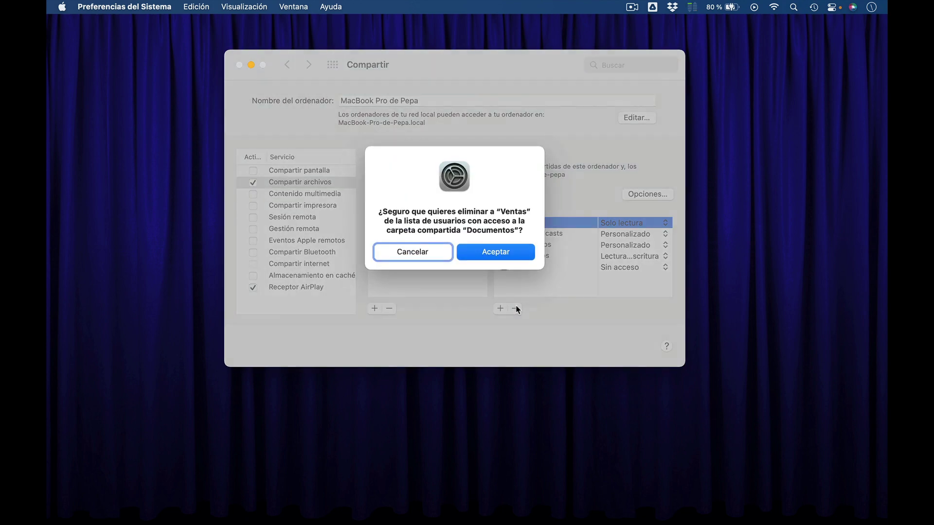
left_click(509, 252)
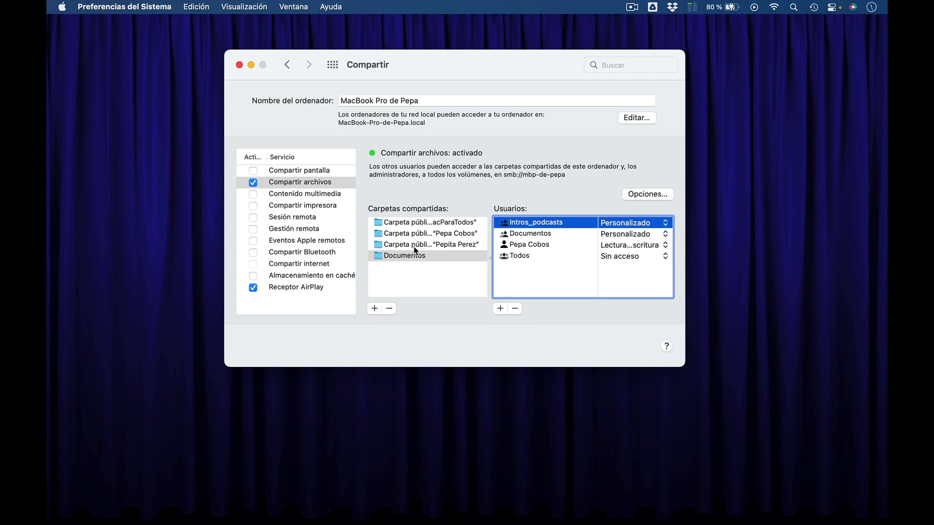
- Remove the Documentos folder from the shared folders, turn off Compartir archivos, and close the settings window
left_click(389, 308)
left_click(492, 248)
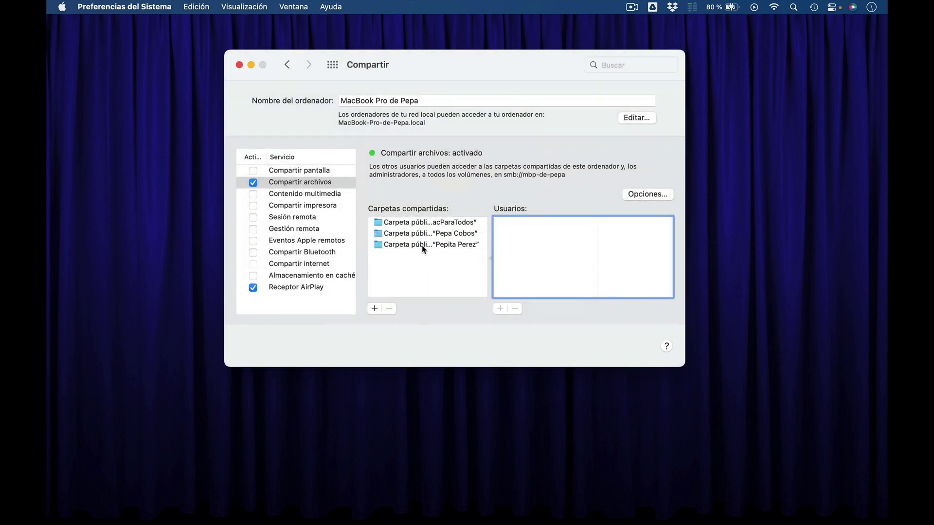
left_click(417, 223)
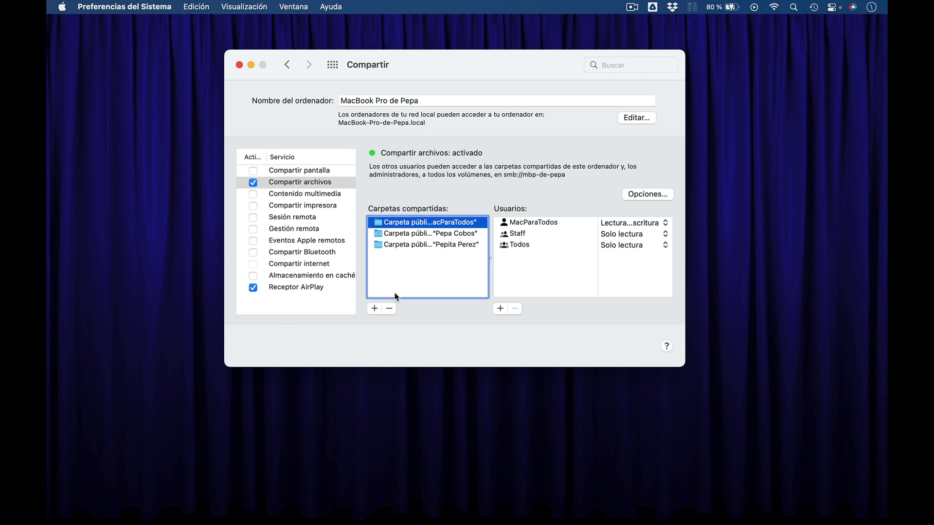
left_click(253, 183)
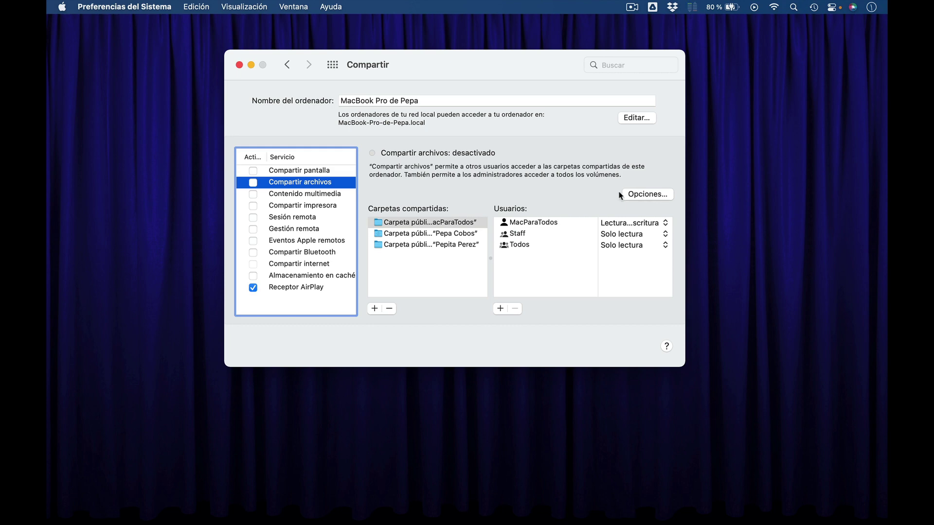
left_click(239, 65)
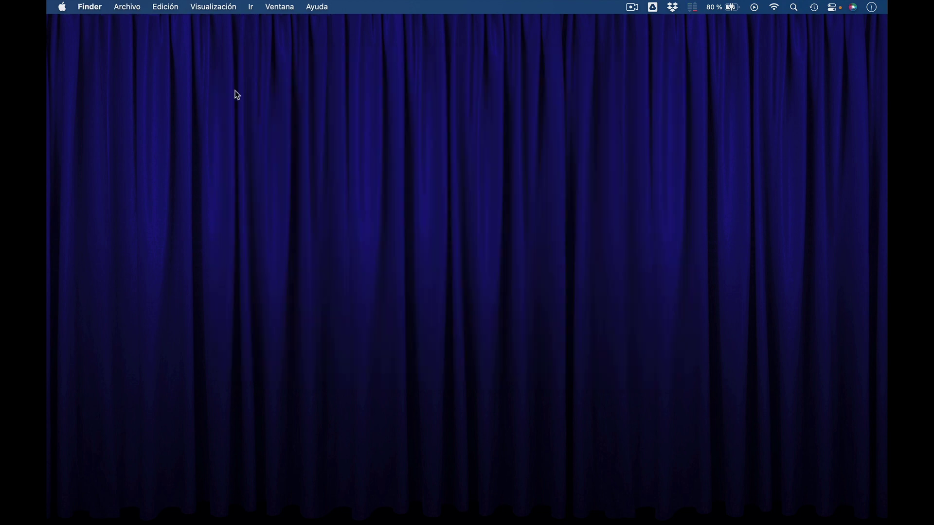
- Open the Usuarios y grupos settings in Preferencias del Sistema and unlock them for changes with the administrator's account password
mouse_move(287, 501)
left_click(479, 504)
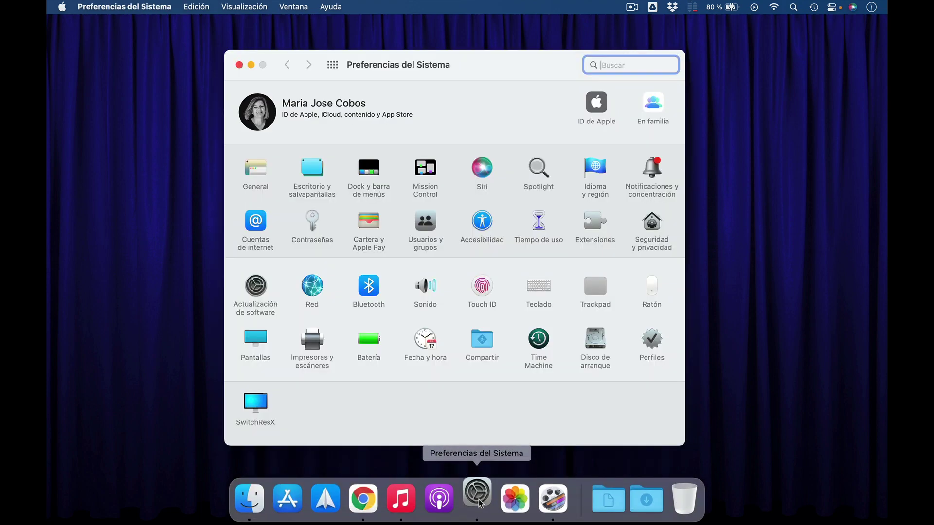
left_click(421, 225)
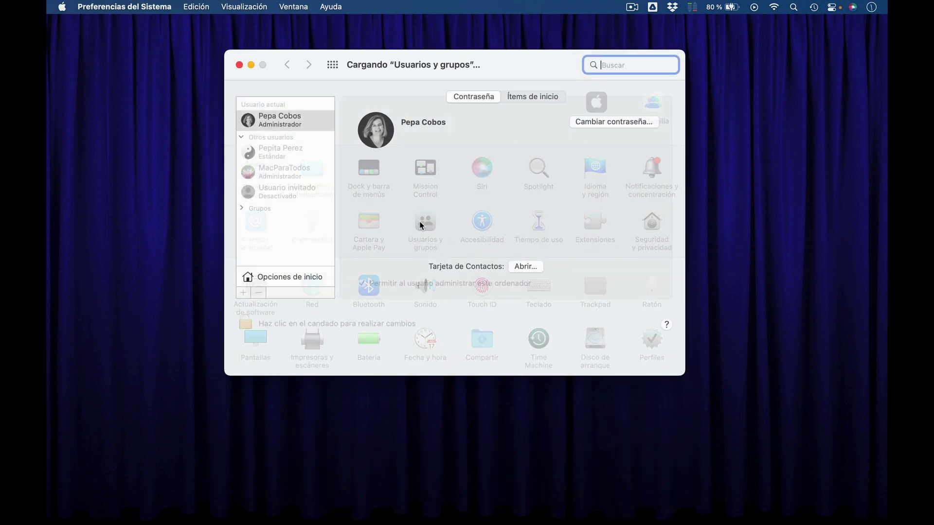
left_click(246, 323)
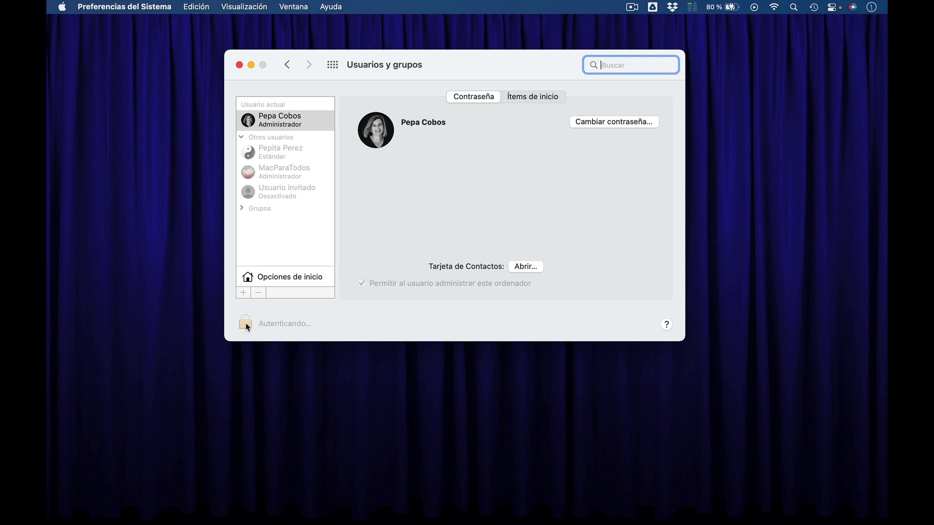
type("•••••••••••")
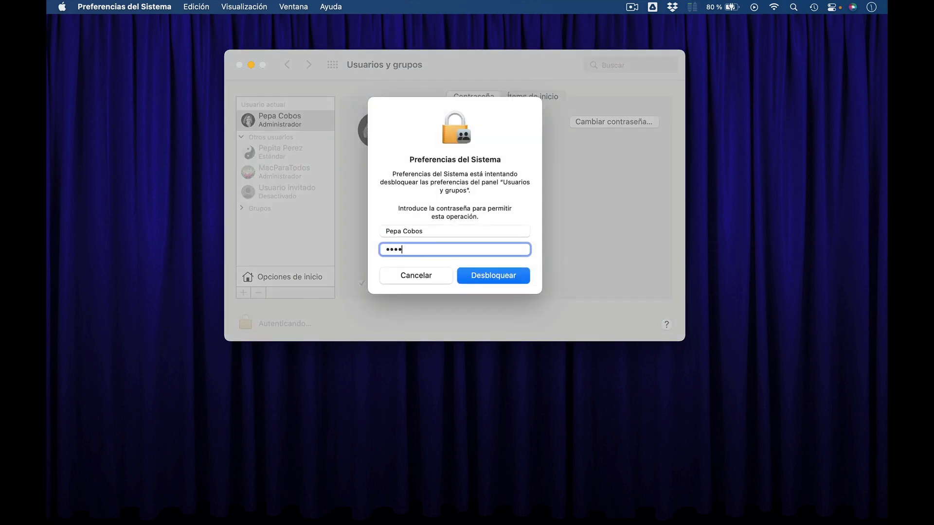
type("•••")
key("Return")
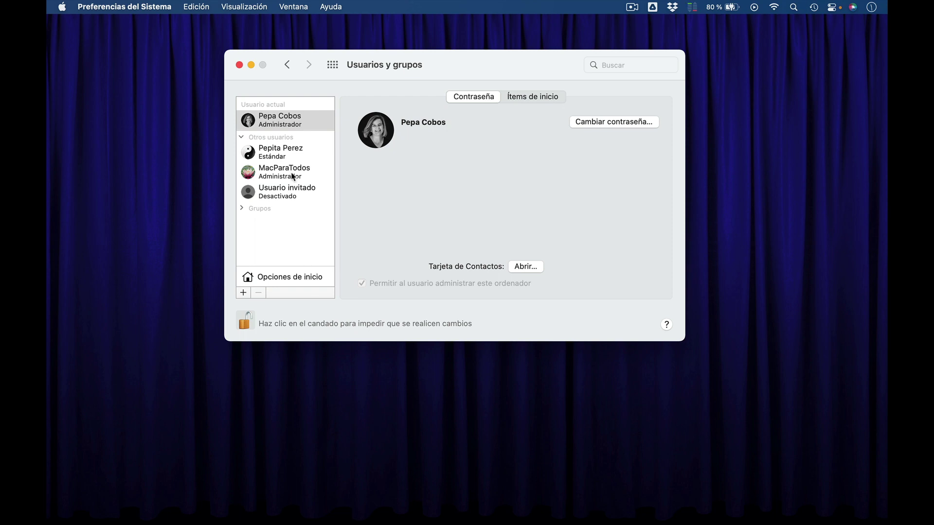
- Delete the Ventas group permanently from the list of groups
left_click(242, 208)
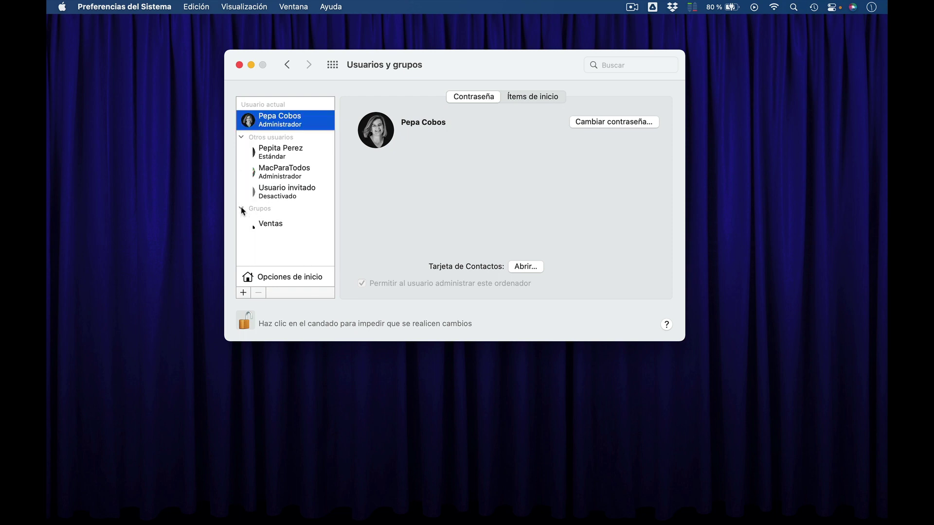
left_click(275, 224)
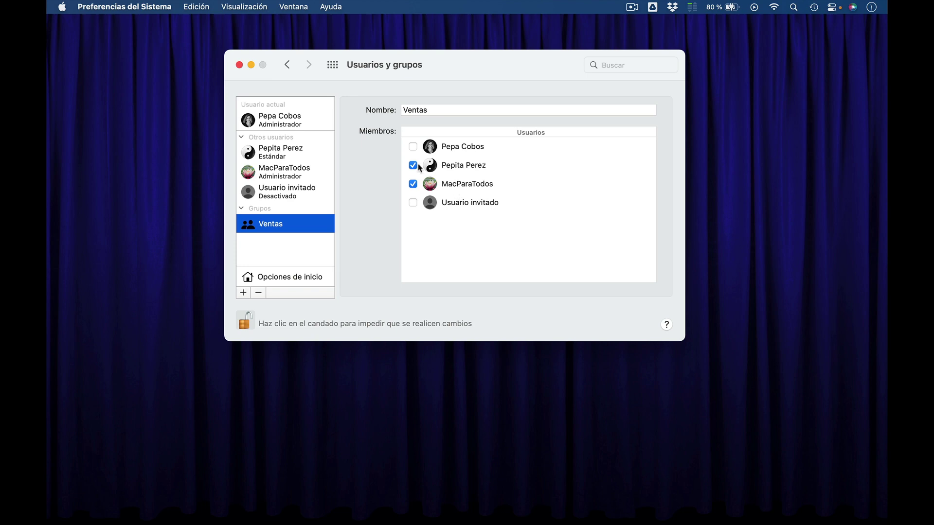
left_click(258, 292)
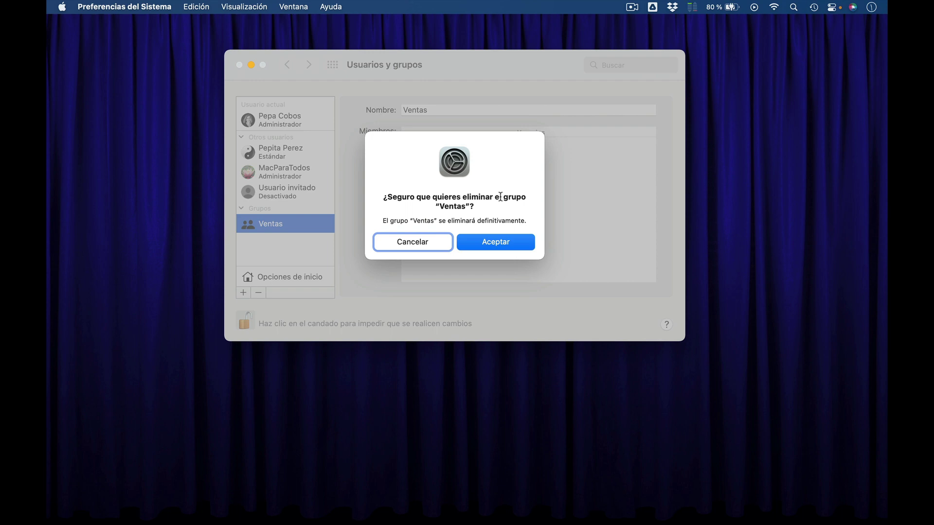
left_click(508, 241)
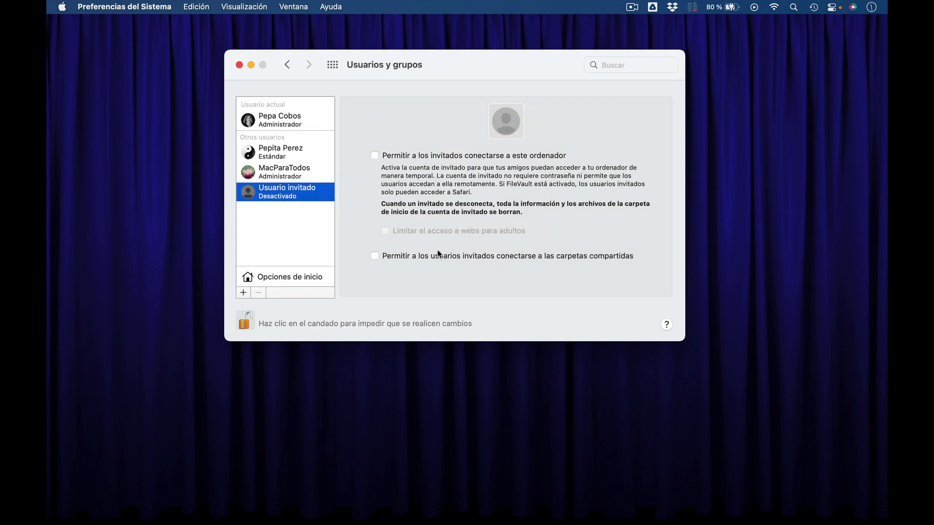
- Delete the standard user's account with the option Eliminar la carpeta de inicio, and display the current user's account
left_click(283, 152)
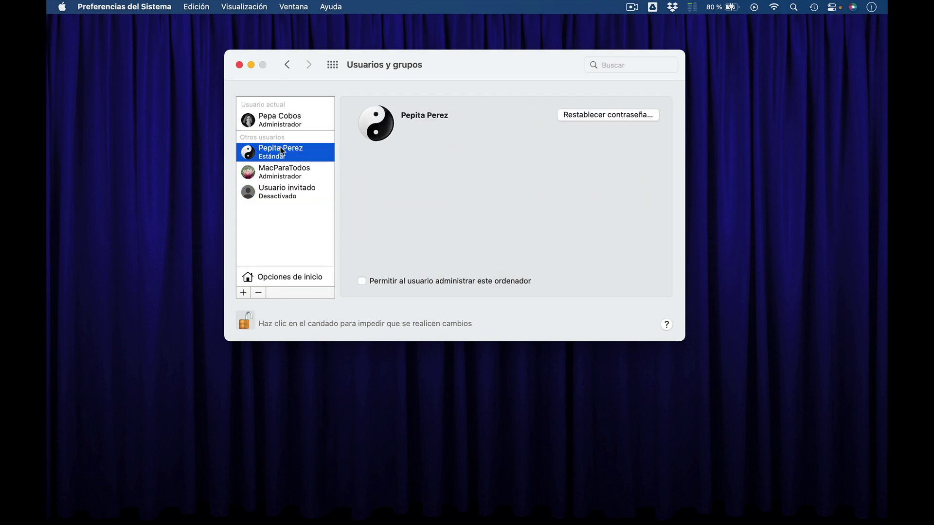
left_click(258, 293)
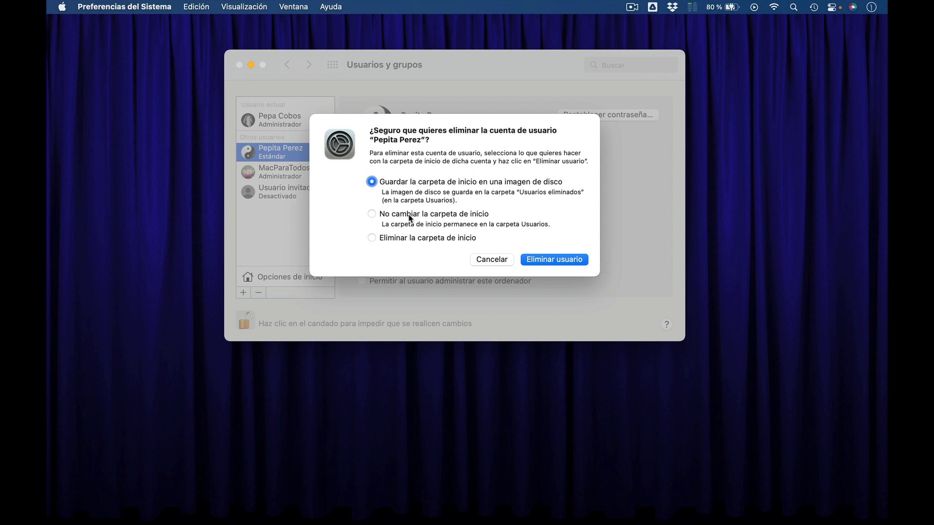
left_click(372, 214)
left_click(372, 237)
left_click(558, 261)
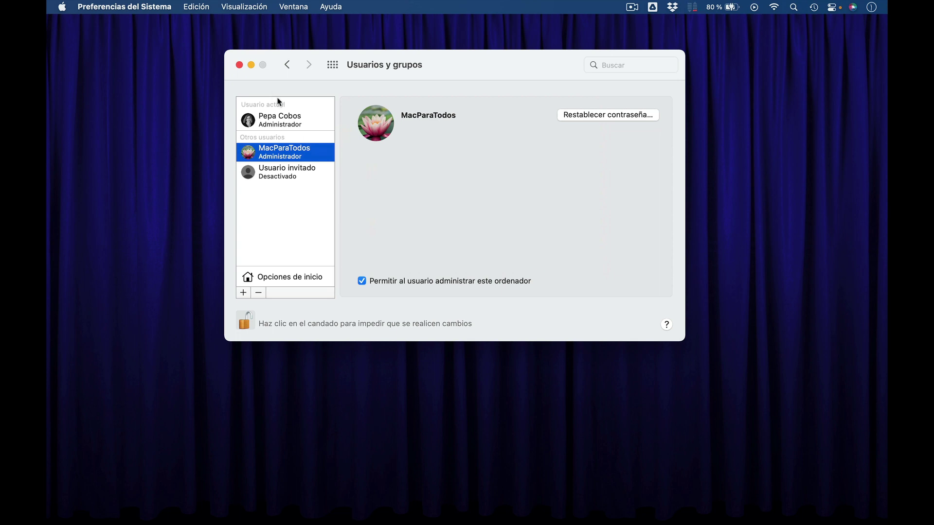
left_click(269, 121)
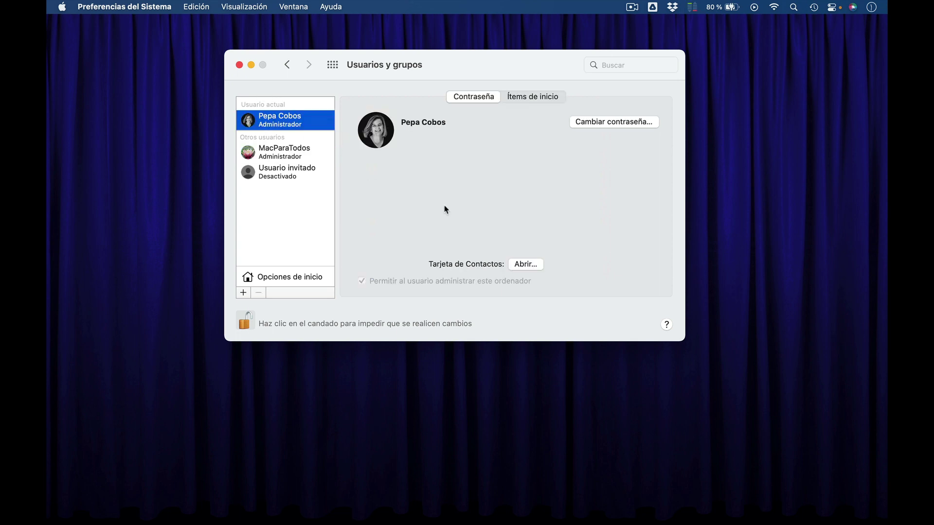